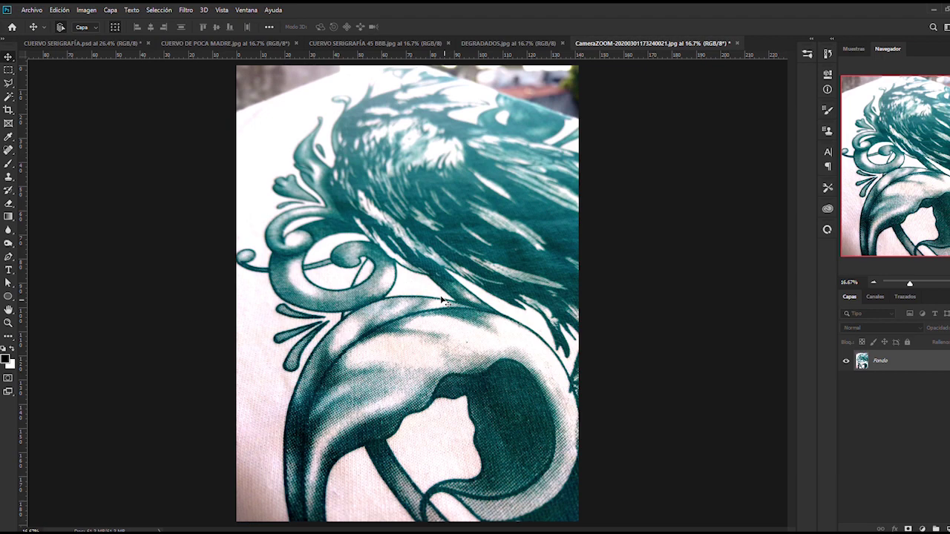
Step: Zoom and pan around the fabric-print photo to inspect the printed raven, swirls and body
{"action": "scroll", "coordinate": [397, 289], "scroll_direction": "up", "scroll_amount": 2}
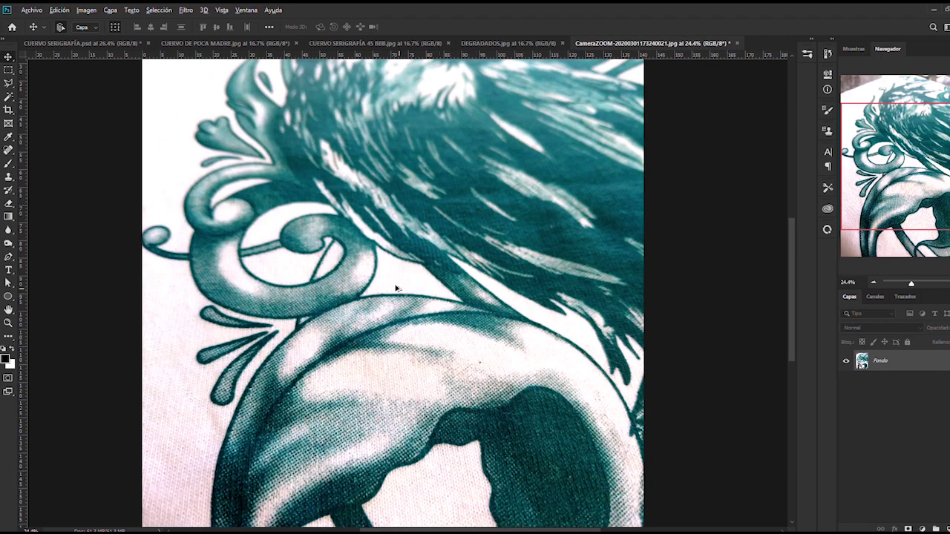
{"action": "scroll", "coordinate": [397, 289], "scroll_direction": "up", "scroll_amount": 1}
{"action": "scroll", "coordinate": [397, 289], "scroll_direction": "up", "scroll_amount": 1}
{"action": "scroll", "coordinate": [397, 289], "scroll_direction": "down", "scroll_amount": 1}
{"action": "scroll", "coordinate": [413, 269], "scroll_direction": "down", "scroll_amount": 1}
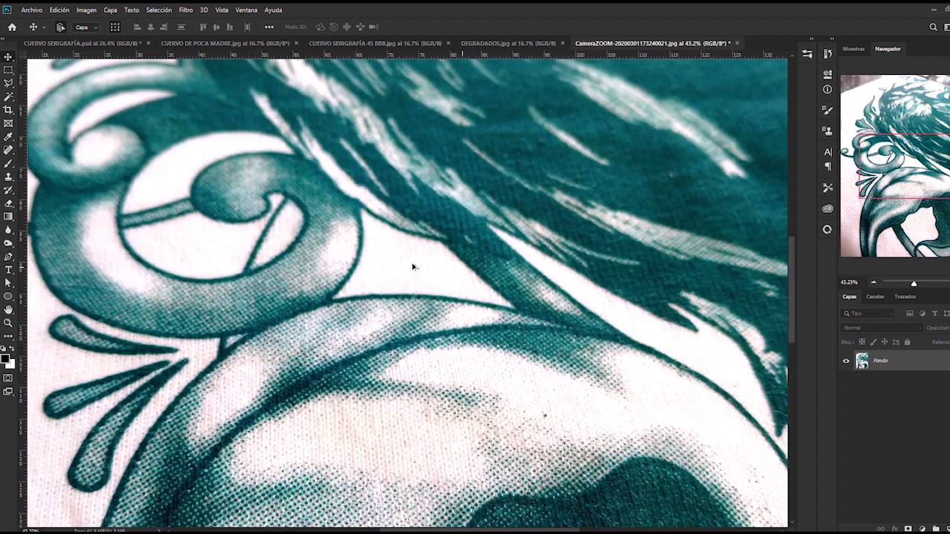
{"action": "scroll", "coordinate": [413, 268], "scroll_direction": "down", "scroll_amount": 1}
{"action": "scroll", "coordinate": [413, 269], "scroll_direction": "down", "scroll_amount": 1}
{"action": "left_click_drag", "start_coordinate": [445, 358], "coordinate": [475, 227]}
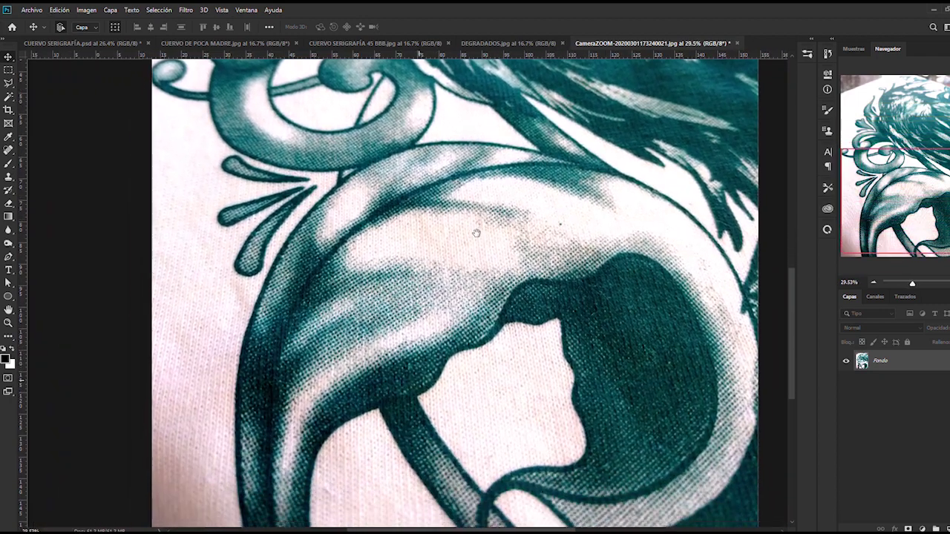
{"action": "mouse_move", "coordinate": [507, 364]}
{"action": "left_mouse_down"}
{"action": "mouse_move", "coordinate": [432, 287]}
{"action": "mouse_move", "coordinate": [576, 237]}
{"action": "mouse_move", "coordinate": [479, 398]}
{"action": "mouse_move", "coordinate": [510, 387]}
{"action": "mouse_move", "coordinate": [503, 322]}
{"action": "mouse_move", "coordinate": [503, 339]}
{"action": "mouse_move", "coordinate": [350, 322]}
{"action": "mouse_move", "coordinate": [399, 213]}
{"action": "left_mouse_up"}
{"action": "left_click_drag", "start_coordinate": [445, 311], "coordinate": [407, 230]}
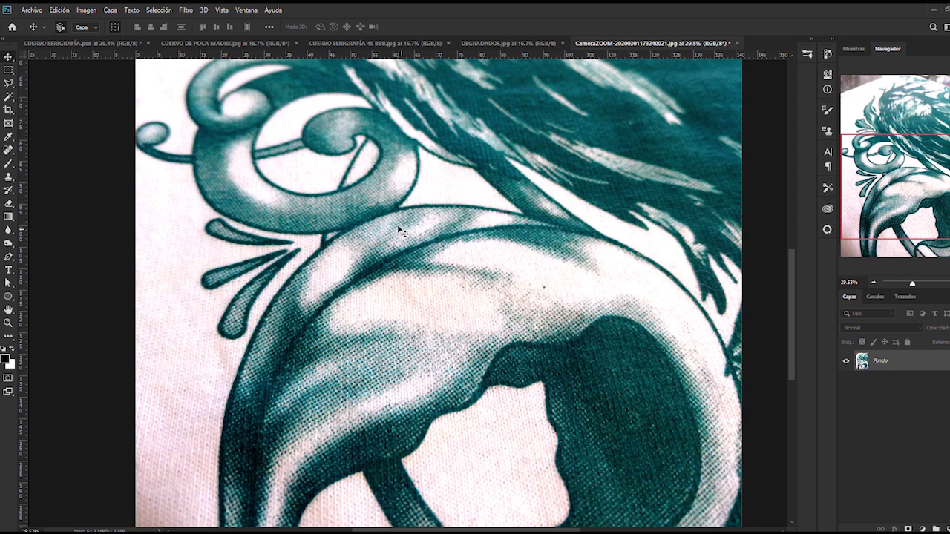
{"action": "scroll", "coordinate": [360, 201], "scroll_direction": "down", "scroll_amount": 2}
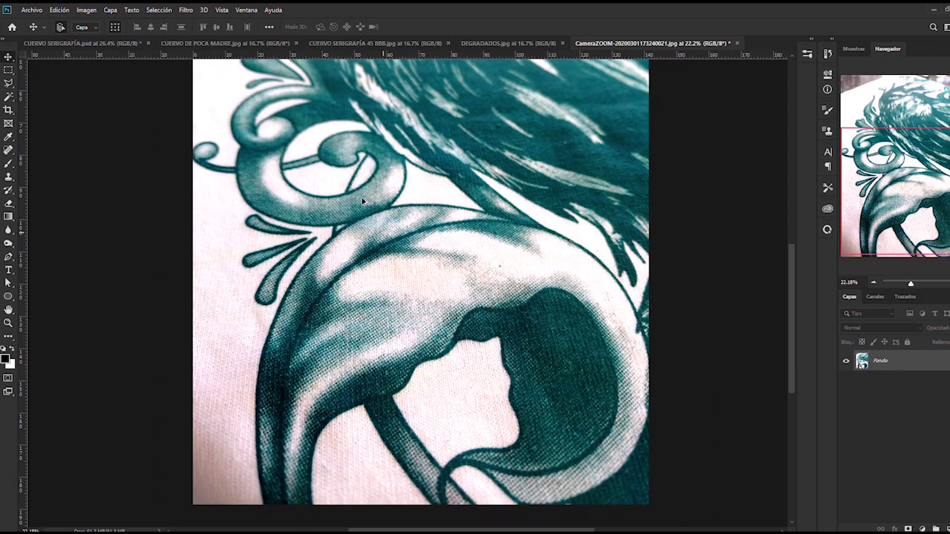
{"action": "scroll", "coordinate": [360, 201], "scroll_direction": "down", "scroll_amount": 1}
{"action": "scroll", "coordinate": [445, 189], "scroll_direction": "up", "scroll_amount": 3}
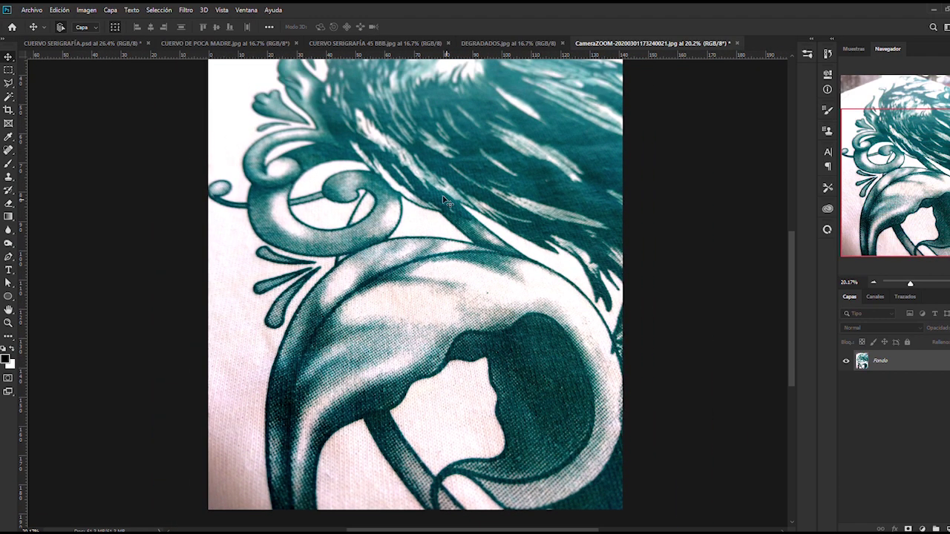
{"action": "scroll", "coordinate": [444, 201], "scroll_direction": "down", "scroll_amount": 1}
{"action": "scroll", "coordinate": [444, 200], "scroll_direction": "down", "scroll_amount": 2}
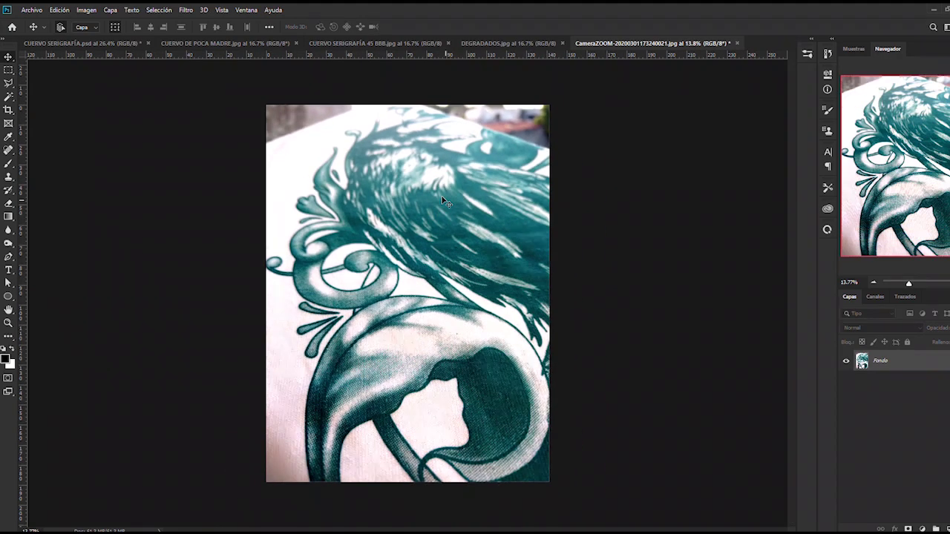
{"action": "scroll", "coordinate": [443, 202], "scroll_direction": "up", "scroll_amount": 1}
Step: Switch to DEGRADADOS.jpg and zoom in and out over its soft grey gradients
{"action": "left_click", "coordinate": [484, 42]}
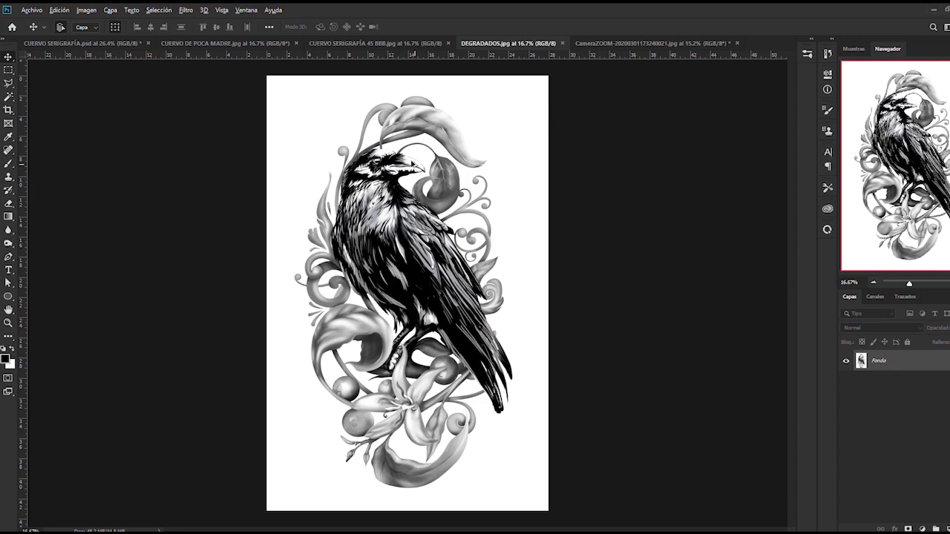
{"action": "scroll", "coordinate": [430, 134], "scroll_direction": "up", "scroll_amount": 2}
{"action": "scroll", "coordinate": [423, 135], "scroll_direction": "up", "scroll_amount": 2}
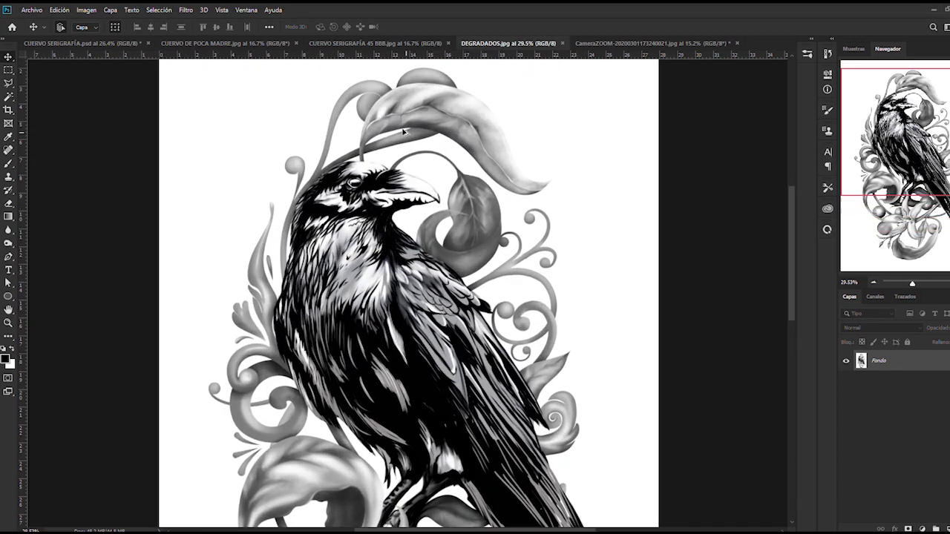
{"action": "scroll", "coordinate": [412, 135], "scroll_direction": "up", "scroll_amount": 3}
{"action": "scroll", "coordinate": [407, 135], "scroll_direction": "up", "scroll_amount": 1}
{"action": "scroll", "coordinate": [406, 135], "scroll_direction": "up", "scroll_amount": 1}
{"action": "scroll", "coordinate": [406, 134], "scroll_direction": "up", "scroll_amount": 2}
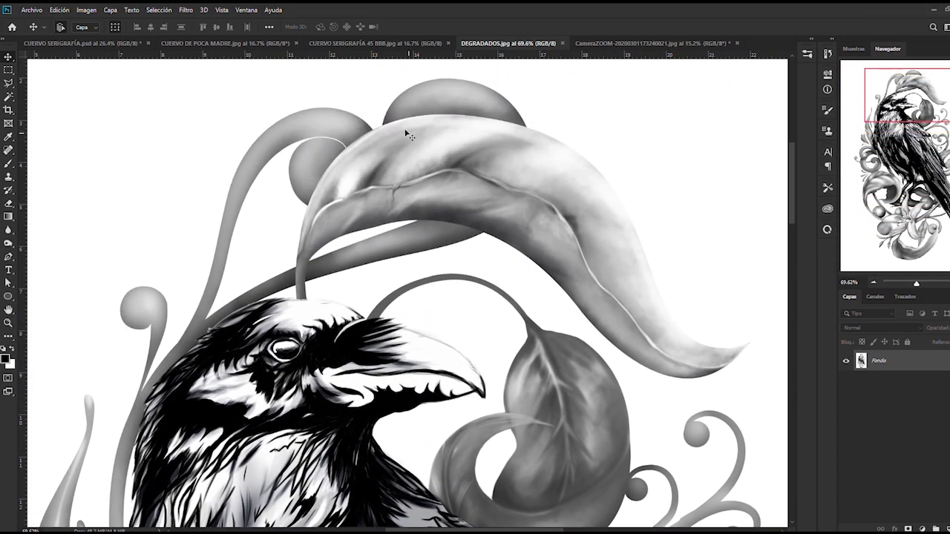
{"action": "scroll", "coordinate": [405, 134], "scroll_direction": "down", "scroll_amount": 1}
{"action": "scroll", "coordinate": [407, 135], "scroll_direction": "down", "scroll_amount": 2}
{"action": "scroll", "coordinate": [406, 135], "scroll_direction": "down", "scroll_amount": 2}
{"action": "scroll", "coordinate": [406, 136], "scroll_direction": "down", "scroll_amount": 2}
{"action": "scroll", "coordinate": [406, 137], "scroll_direction": "down", "scroll_amount": 2}
{"action": "scroll", "coordinate": [405, 139], "scroll_direction": "down", "scroll_amount": 1}
{"action": "scroll", "coordinate": [406, 139], "scroll_direction": "down", "scroll_amount": 4}
{"action": "scroll", "coordinate": [408, 143], "scroll_direction": "down", "scroll_amount": 1}
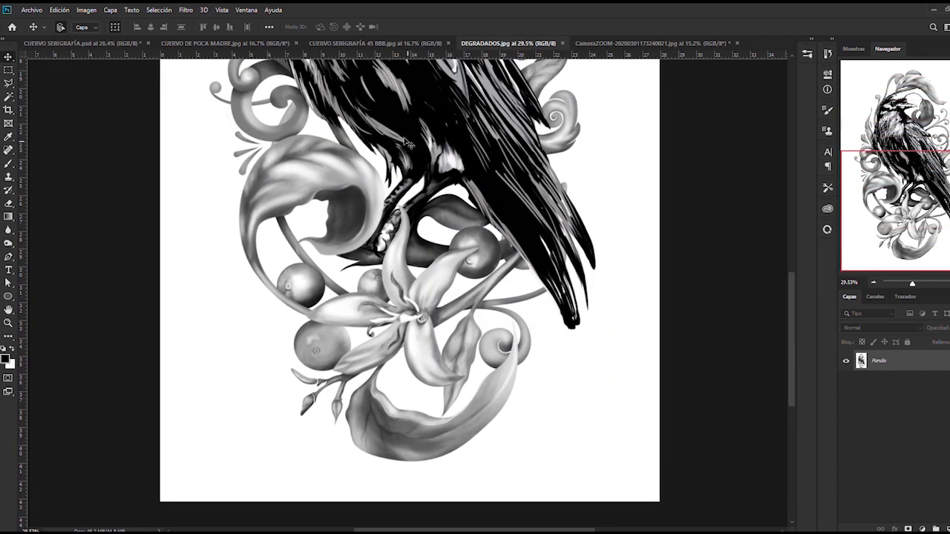
{"action": "scroll", "coordinate": [418, 292], "scroll_direction": "up", "scroll_amount": 5}
{"action": "scroll", "coordinate": [408, 301], "scroll_direction": "up", "scroll_amount": 4}
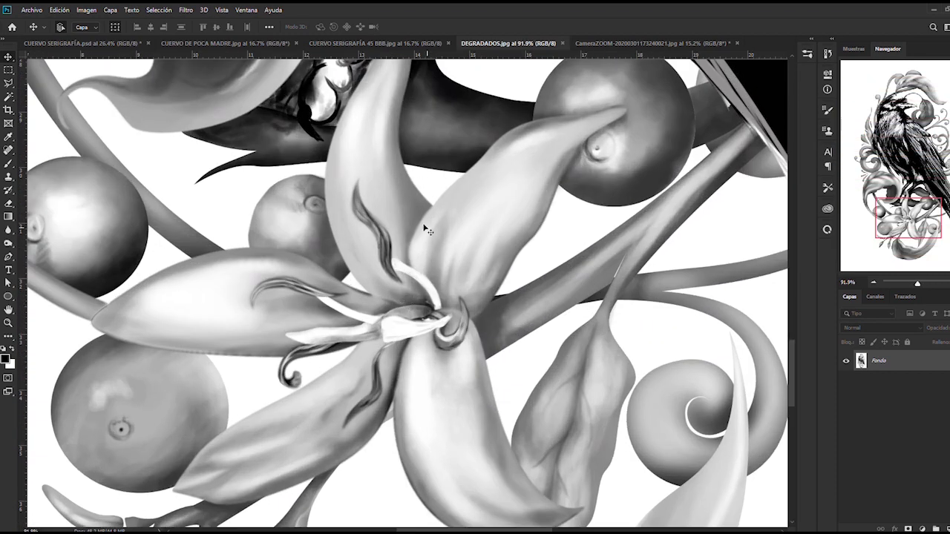
{"action": "scroll", "coordinate": [427, 230], "scroll_direction": "down", "scroll_amount": 2}
{"action": "scroll", "coordinate": [419, 228], "scroll_direction": "down", "scroll_amount": 3}
{"action": "scroll", "coordinate": [418, 228], "scroll_direction": "down", "scroll_amount": 2}
{"action": "scroll", "coordinate": [417, 232], "scroll_direction": "down", "scroll_amount": 1}
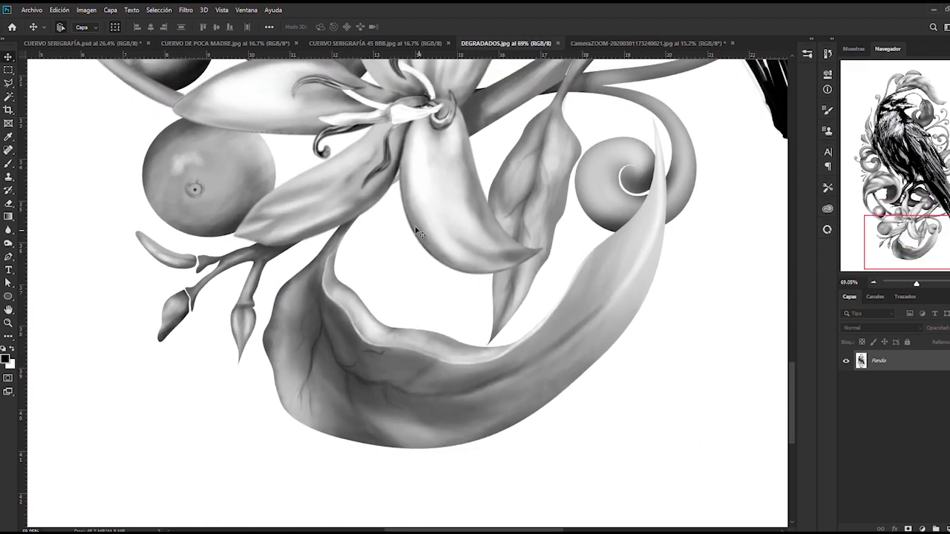
{"action": "scroll", "coordinate": [419, 233], "scroll_direction": "down", "scroll_amount": 2}
{"action": "scroll", "coordinate": [420, 227], "scroll_direction": "up", "scroll_amount": 3}
{"action": "scroll", "coordinate": [420, 222], "scroll_direction": "up", "scroll_amount": 3}
{"action": "scroll", "coordinate": [423, 224], "scroll_direction": "up", "scroll_amount": 3}
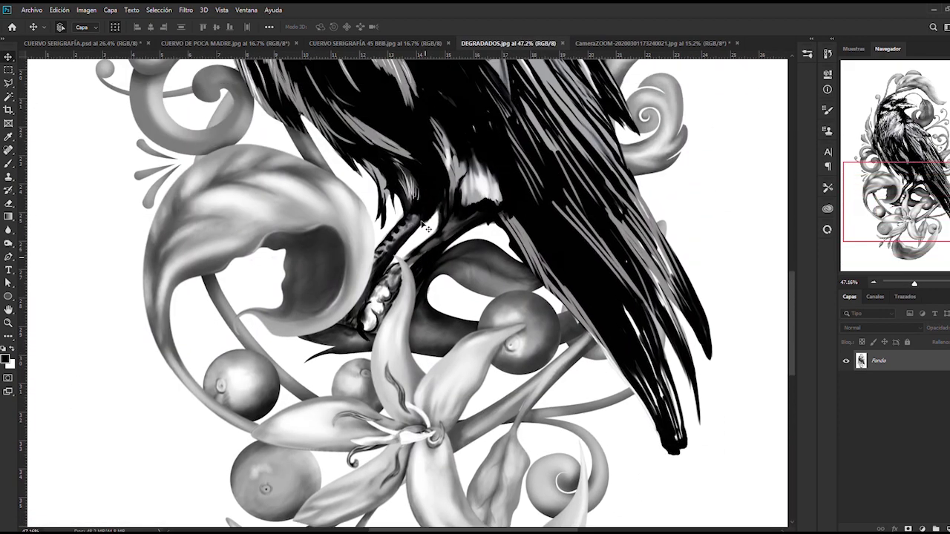
{"action": "scroll", "coordinate": [426, 228], "scroll_direction": "up", "scroll_amount": 3}
{"action": "scroll", "coordinate": [426, 228], "scroll_direction": "up", "scroll_amount": 3}
{"action": "scroll", "coordinate": [427, 227], "scroll_direction": "up", "scroll_amount": 3}
{"action": "scroll", "coordinate": [427, 226], "scroll_direction": "up", "scroll_amount": 3}
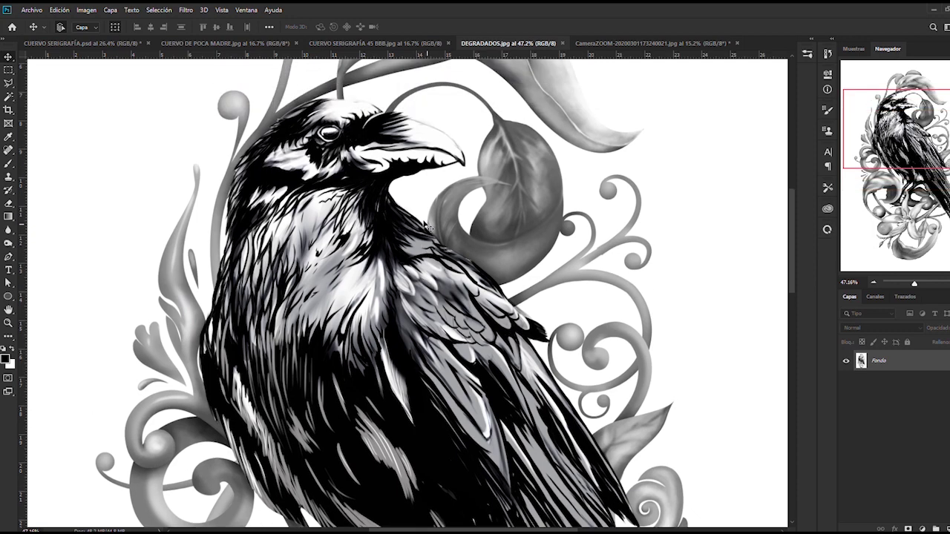
{"action": "scroll", "coordinate": [426, 226], "scroll_direction": "down", "scroll_amount": 2}
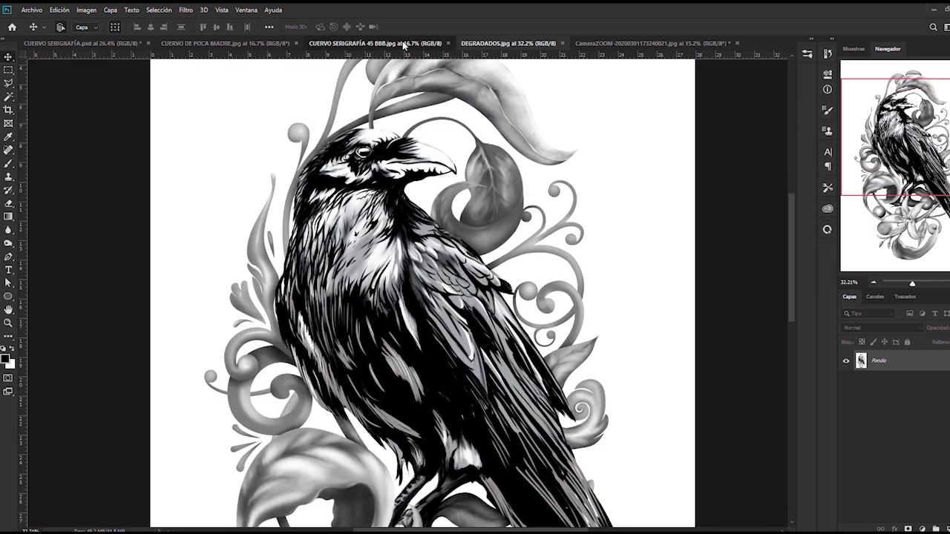
Step: Zoom into CUERVO SERIGRAFÍA 45 BBB.jpg's halftone dots on the crow's head, chest and lower feathers
{"action": "left_click", "coordinate": [403, 42]}
{"action": "scroll", "coordinate": [412, 118], "scroll_direction": "up", "scroll_amount": 3}
{"action": "scroll", "coordinate": [411, 118], "scroll_direction": "up", "scroll_amount": 2}
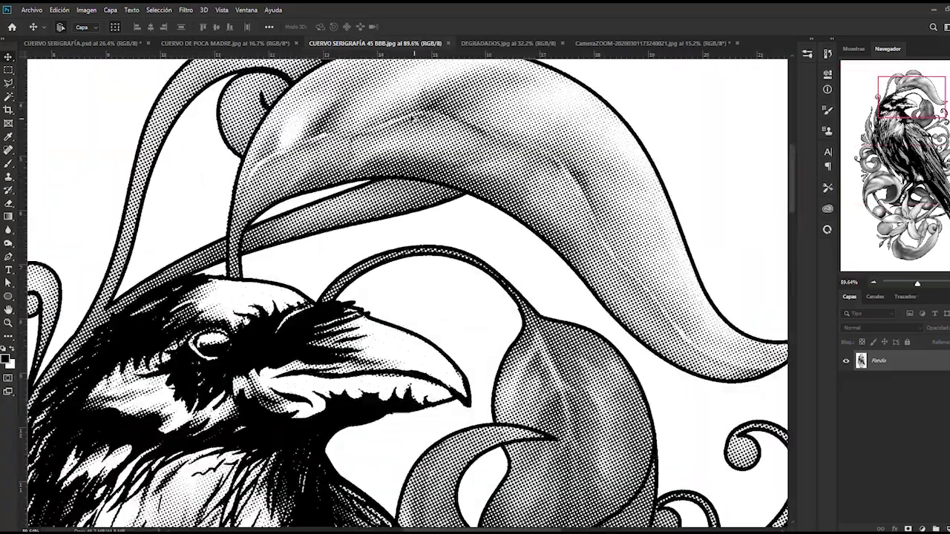
{"action": "scroll", "coordinate": [411, 118], "scroll_direction": "up", "scroll_amount": 2}
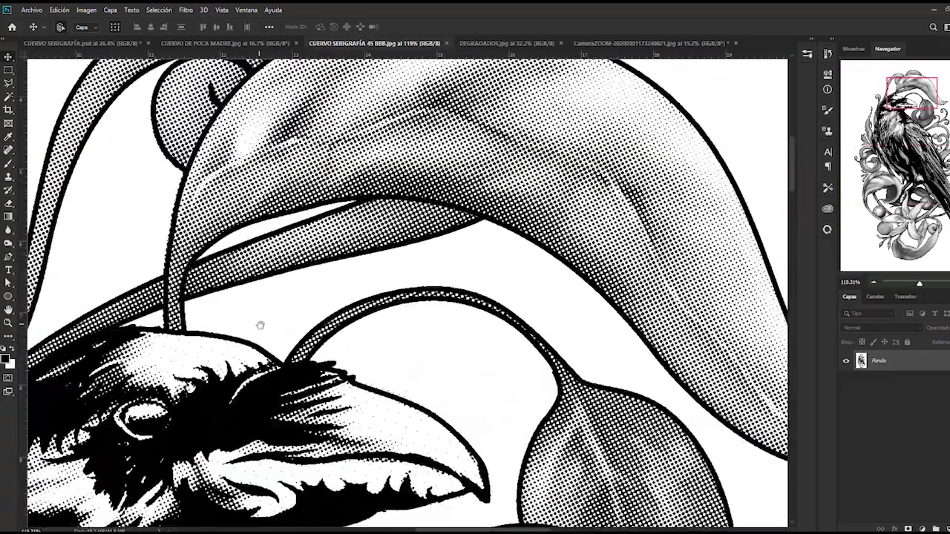
{"action": "left_click_drag", "start_coordinate": [277, 319], "coordinate": [438, 180]}
{"action": "left_click_drag", "start_coordinate": [397, 390], "coordinate": [454, 178]}
{"action": "left_click_drag", "start_coordinate": [437, 415], "coordinate": [497, 238]}
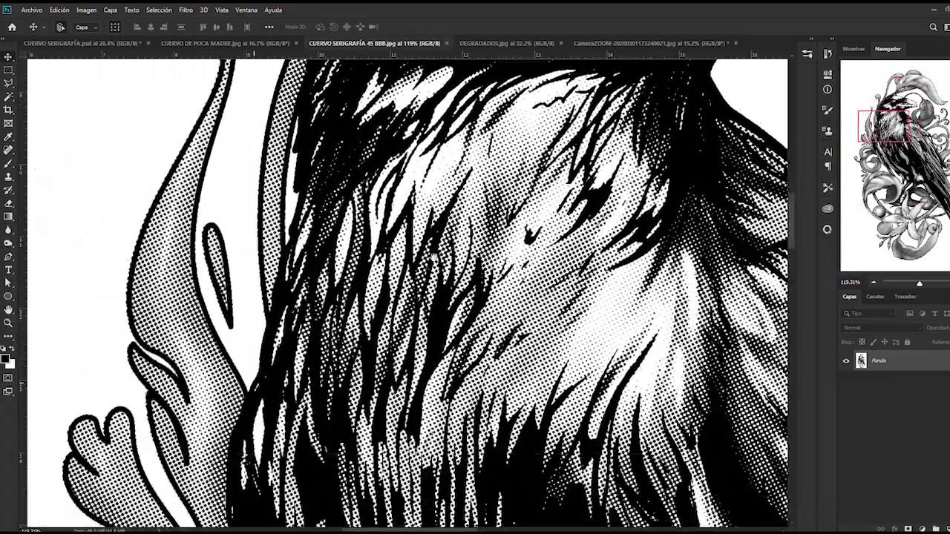
{"action": "mouse_move", "coordinate": [416, 430]}
{"action": "left_mouse_down"}
{"action": "mouse_move", "coordinate": [475, 253]}
{"action": "mouse_move", "coordinate": [449, 269]}
{"action": "mouse_move", "coordinate": [416, 196]}
{"action": "left_mouse_up"}
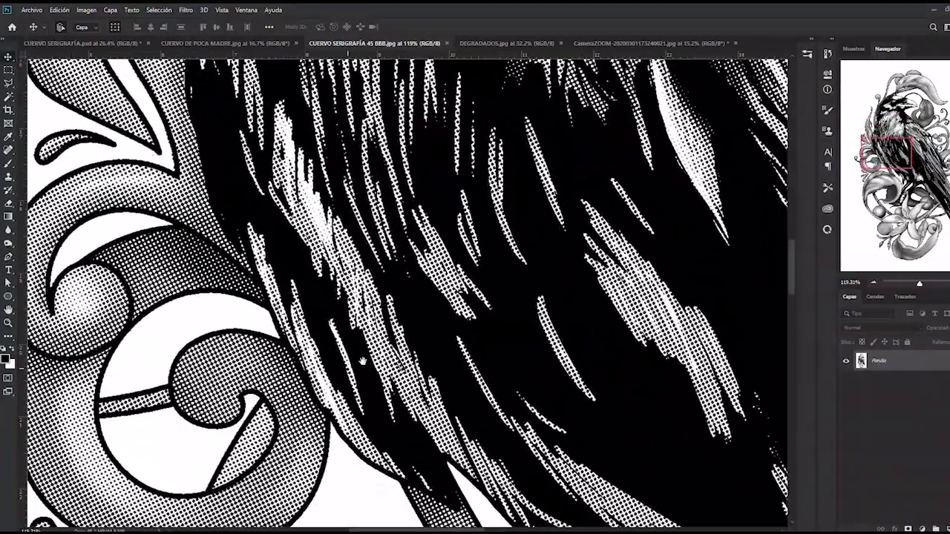
{"action": "scroll", "coordinate": [483, 264], "scroll_direction": "down", "scroll_amount": 2}
{"action": "scroll", "coordinate": [484, 267], "scroll_direction": "down", "scroll_amount": 3}
{"action": "scroll", "coordinate": [486, 267], "scroll_direction": "down", "scroll_amount": 2}
{"action": "scroll", "coordinate": [490, 266], "scroll_direction": "down", "scroll_amount": 2}
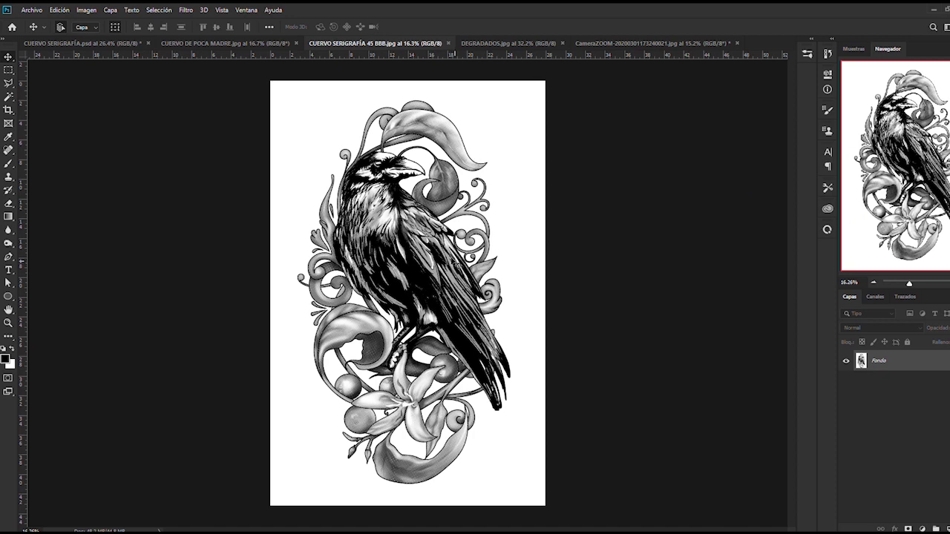
Step: Return to the CameraZOOM fabric-print photo and zoom in
{"action": "left_click", "coordinate": [646, 42]}
{"action": "scroll", "coordinate": [401, 407], "scroll_direction": "up", "scroll_amount": 1}
{"action": "scroll", "coordinate": [390, 404], "scroll_direction": "up", "scroll_amount": 1}
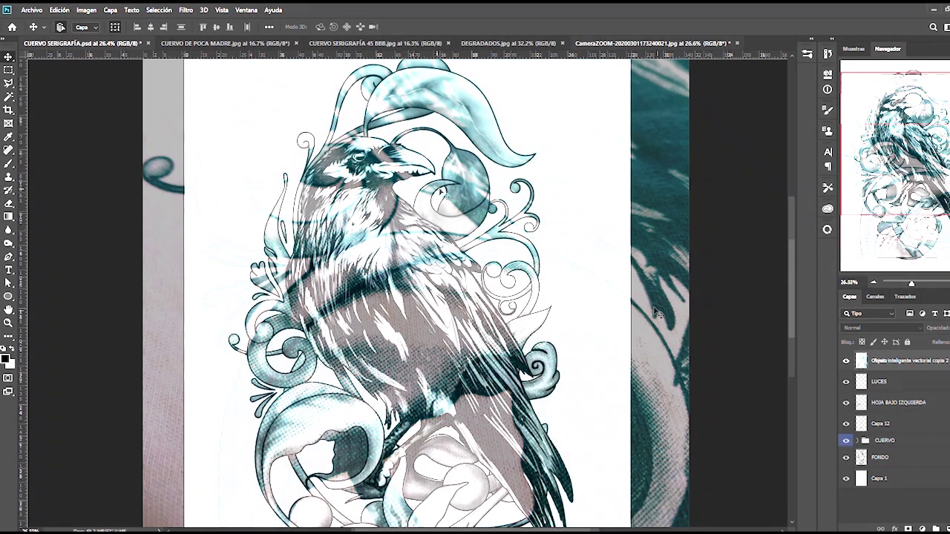
Step: Toggle the top line-art layer's visibility to compare the raven with and without outlines
{"action": "scroll", "coordinate": [445, 200], "scroll_direction": "up", "scroll_amount": 2}
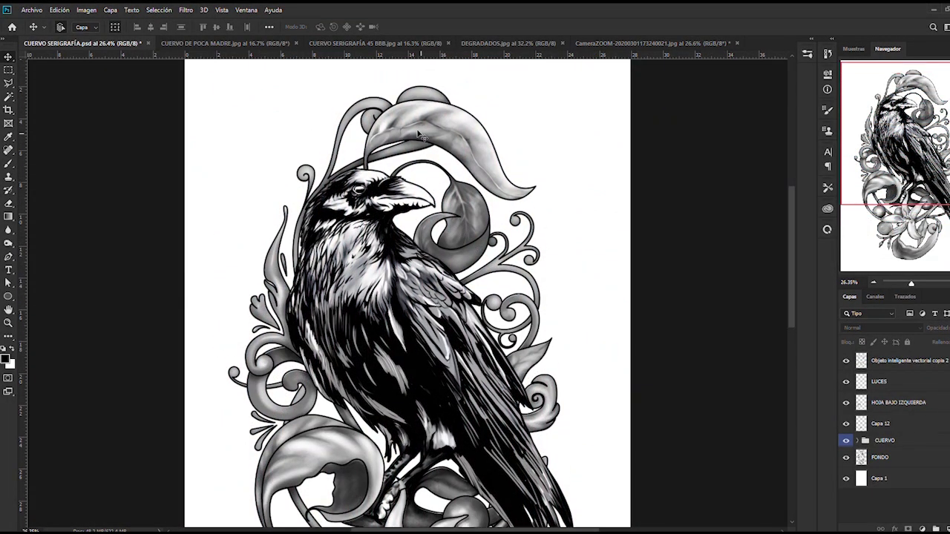
{"action": "left_click", "coordinate": [846, 361]}
{"action": "left_click", "coordinate": [847, 362]}
{"action": "left_click", "coordinate": [847, 361]}
{"action": "left_click", "coordinate": [846, 361]}
{"action": "scroll", "coordinate": [526, 256], "scroll_direction": "down", "scroll_amount": 3}
{"action": "scroll", "coordinate": [526, 256], "scroll_direction": "down", "scroll_amount": 3}
{"action": "scroll", "coordinate": [525, 256], "scroll_direction": "down", "scroll_amount": 3}
{"action": "scroll", "coordinate": [523, 258], "scroll_direction": "down", "scroll_amount": 3}
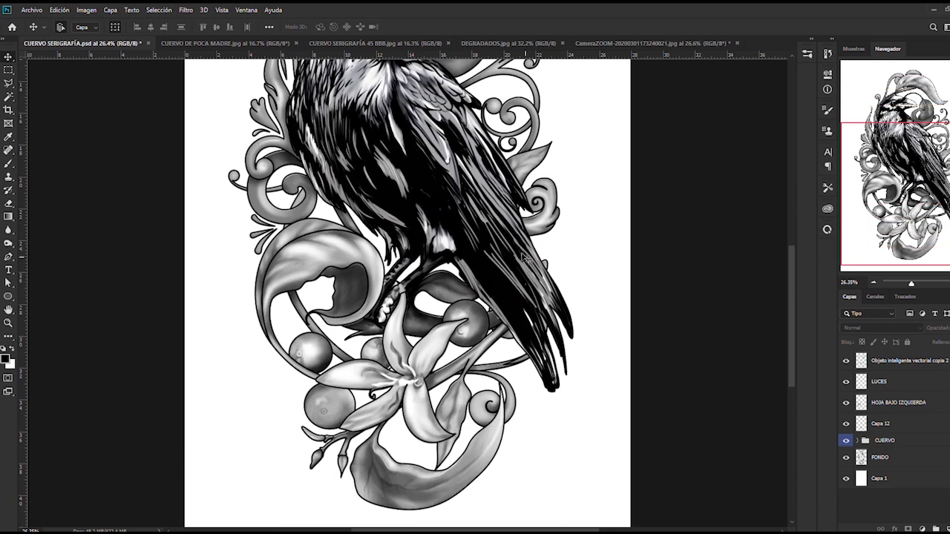
Step: Hide the black outline line art to inspect the shading, then show it again
{"action": "left_click", "coordinate": [845, 362]}
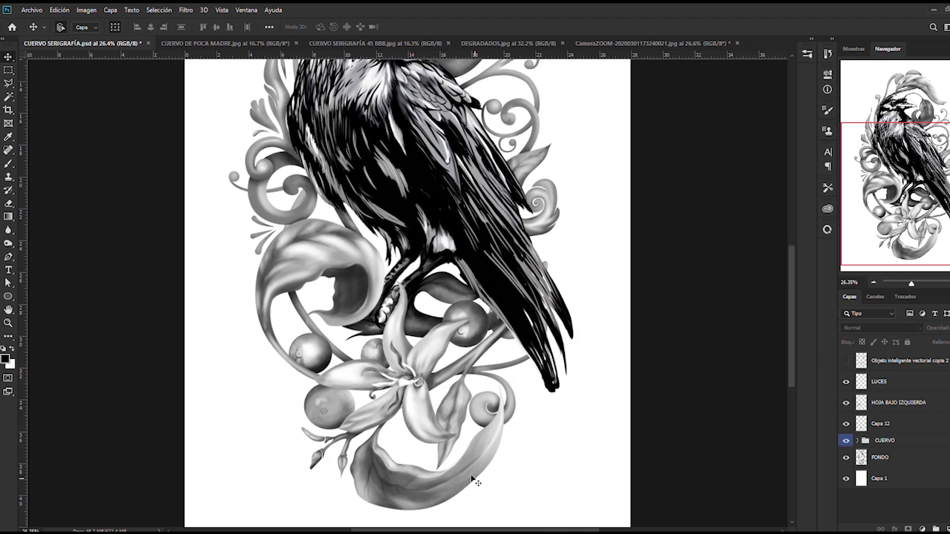
{"action": "scroll", "coordinate": [282, 275], "scroll_direction": "up", "scroll_amount": 2}
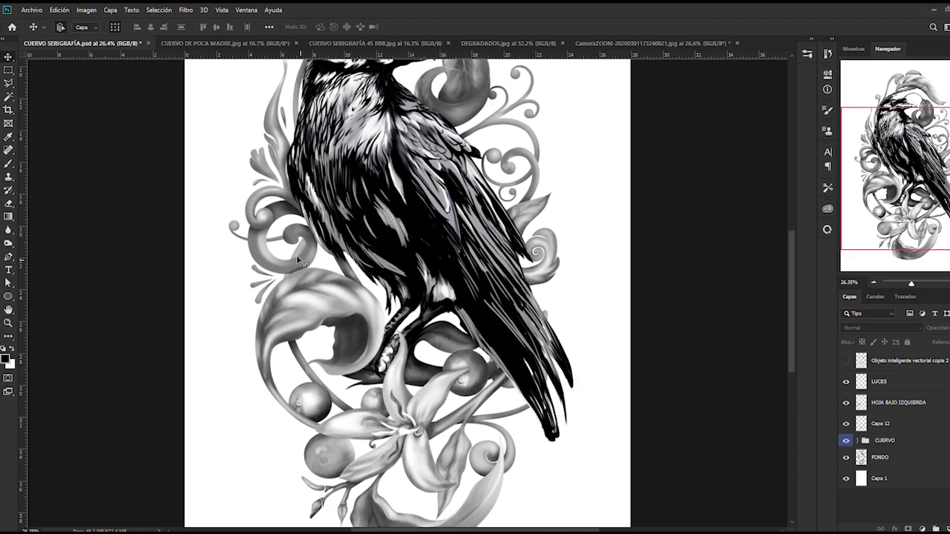
{"action": "scroll", "coordinate": [290, 267], "scroll_direction": "up", "scroll_amount": 2}
{"action": "scroll", "coordinate": [297, 262], "scroll_direction": "down", "scroll_amount": 1}
{"action": "scroll", "coordinate": [300, 260], "scroll_direction": "down", "scroll_amount": 1}
{"action": "scroll", "coordinate": [300, 260], "scroll_direction": "down", "scroll_amount": 2}
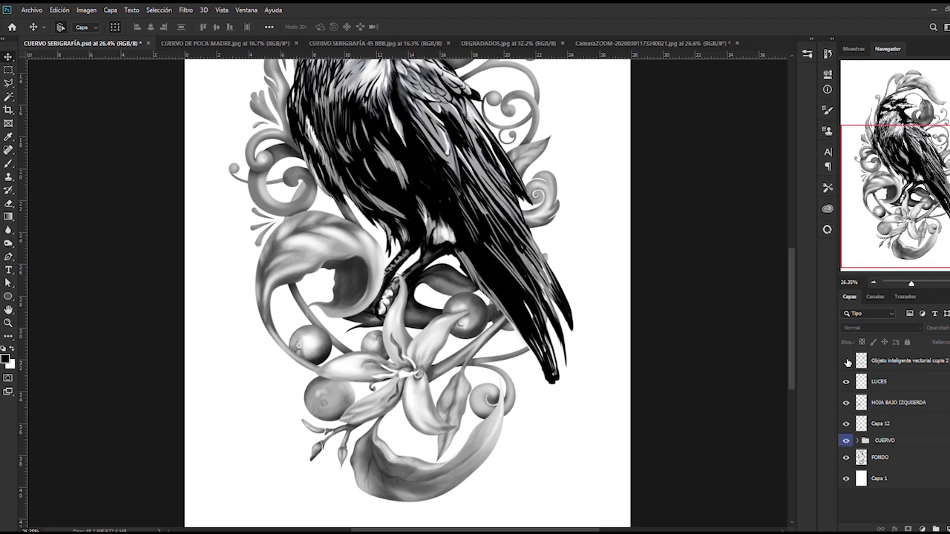
{"action": "left_click", "coordinate": [846, 361]}
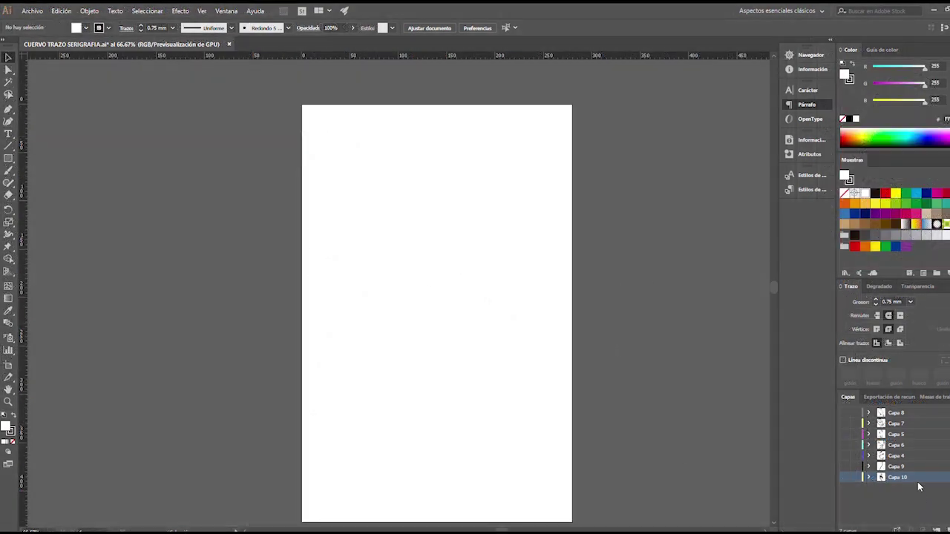
Step: Show the raven artwork layer and Pen-trace the leaf stem and upper leaf edge, unfilled
{"action": "left_click", "coordinate": [845, 478]}
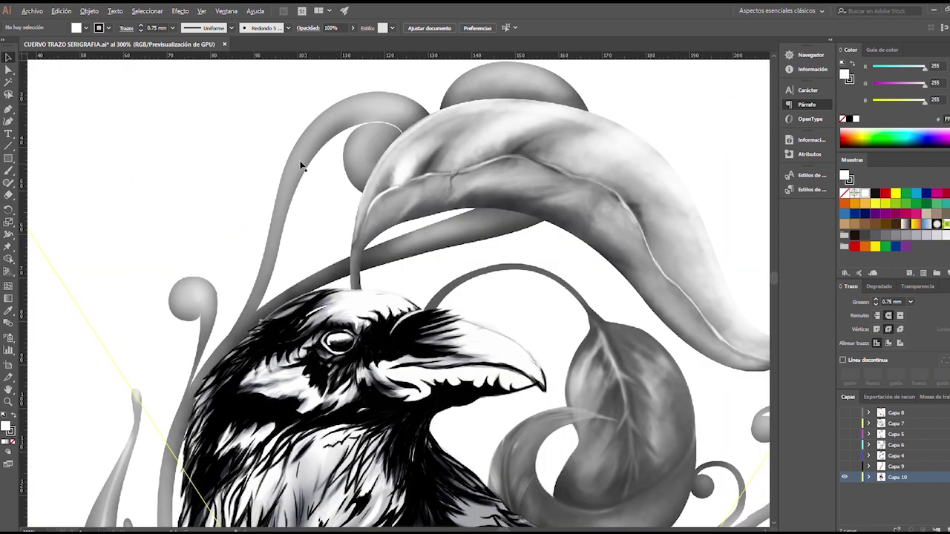
{"action": "scroll", "coordinate": [304, 163], "scroll_direction": "up", "scroll_amount": 1}
{"action": "left_click", "coordinate": [7, 110]}
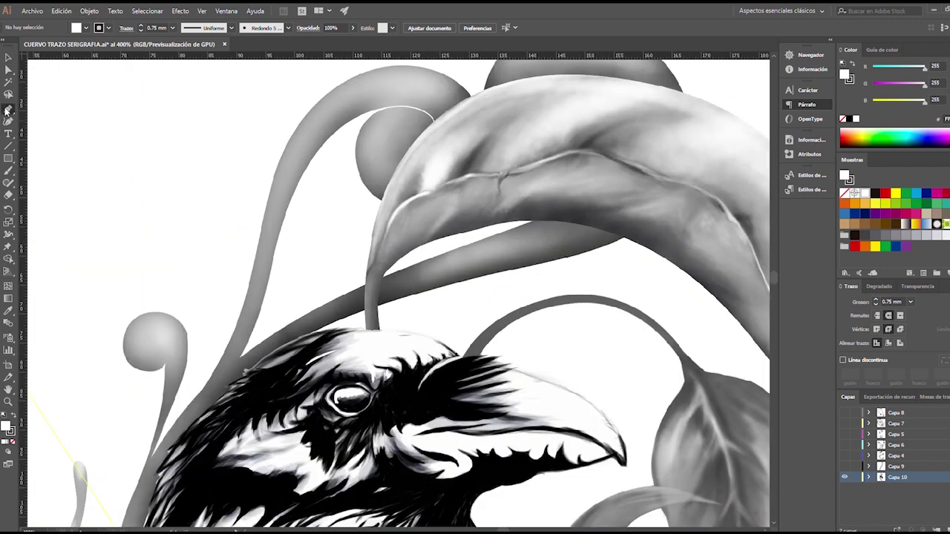
{"action": "left_click", "coordinate": [364, 331]}
{"action": "left_click_drag", "start_coordinate": [401, 157], "coordinate": [446, 99]}
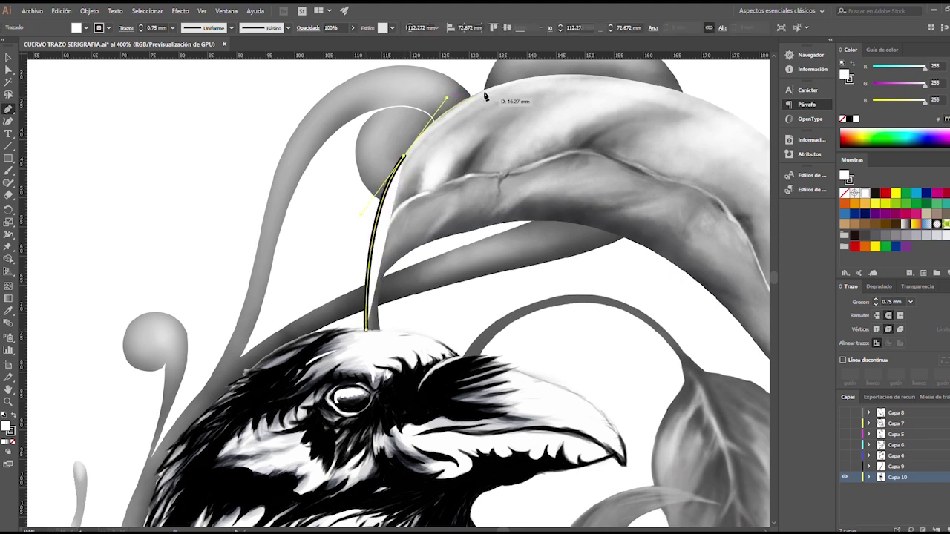
{"action": "left_click_drag", "start_coordinate": [558, 75], "coordinate": [610, 76]}
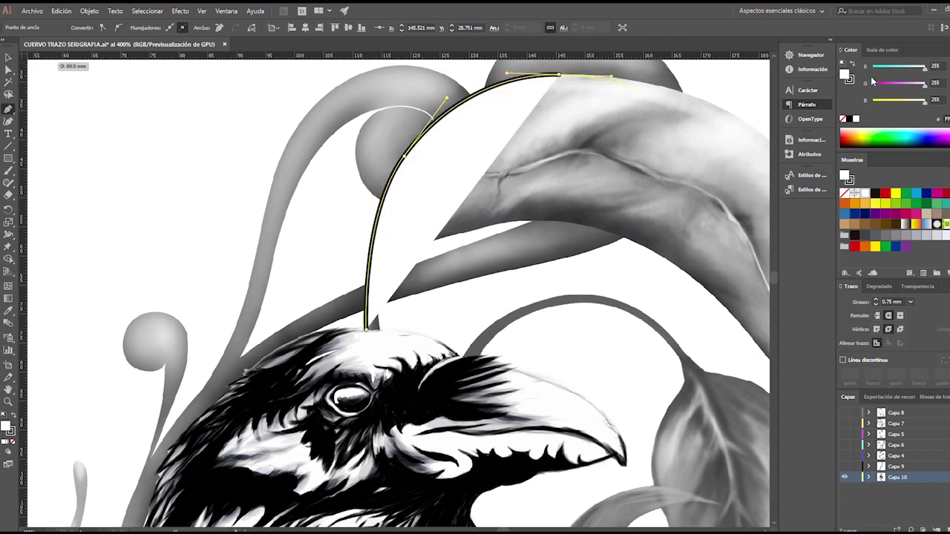
{"action": "left_click", "coordinate": [841, 119]}
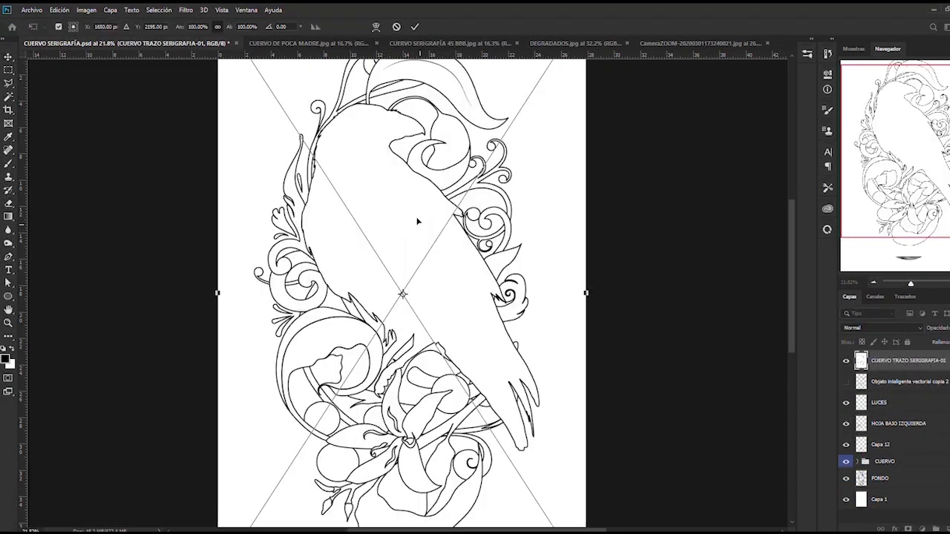
{"action": "scroll", "coordinate": [418, 221], "scroll_direction": "down", "scroll_amount": 3}
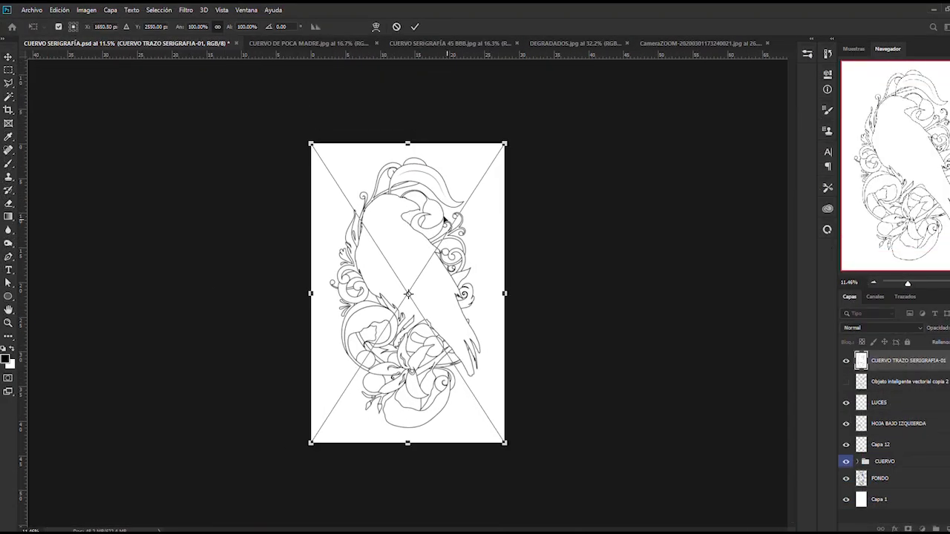
Step: Align the placed CUERVO TRAZO SERIGRAFIA-01 line art with the canvas and commit it
{"action": "left_click", "coordinate": [414, 27]}
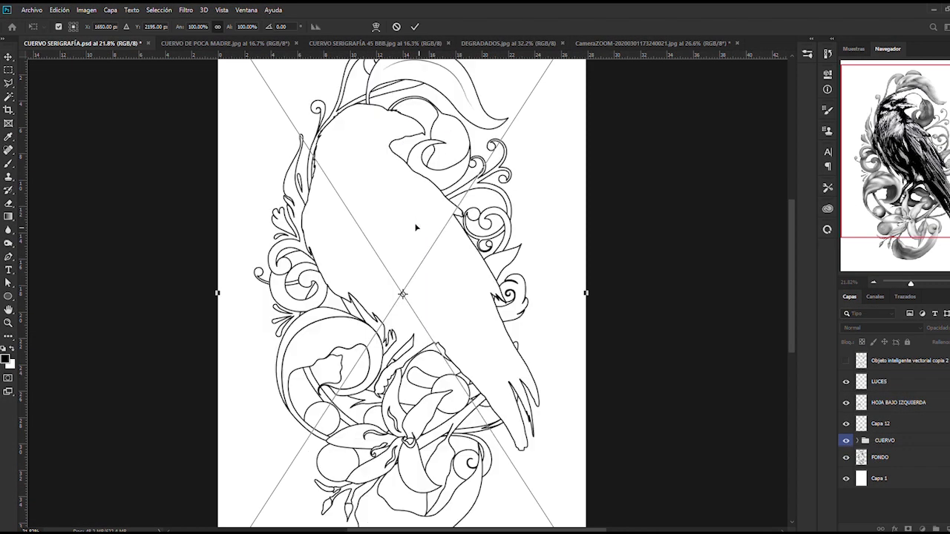
{"action": "scroll", "coordinate": [418, 223], "scroll_direction": "down", "scroll_amount": 3}
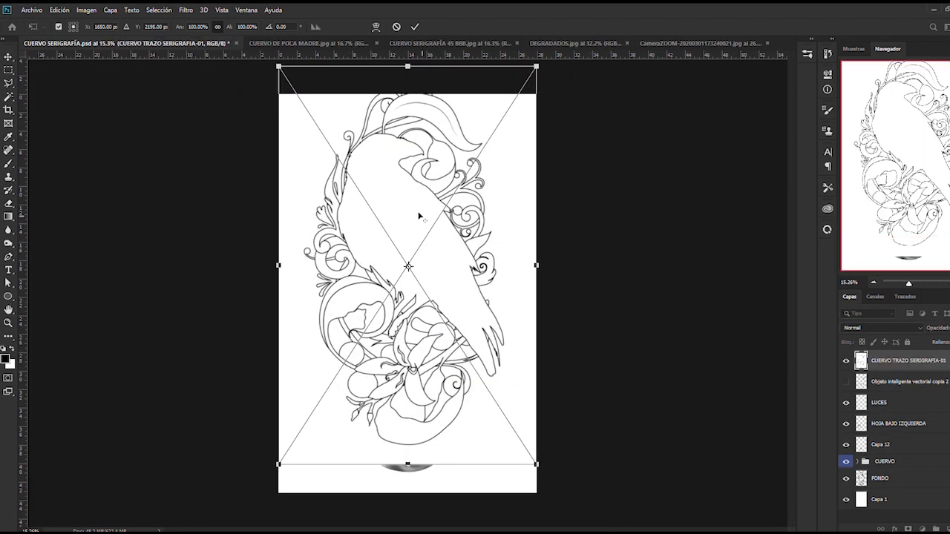
{"action": "left_click_drag", "start_coordinate": [416, 213], "coordinate": [406, 222]}
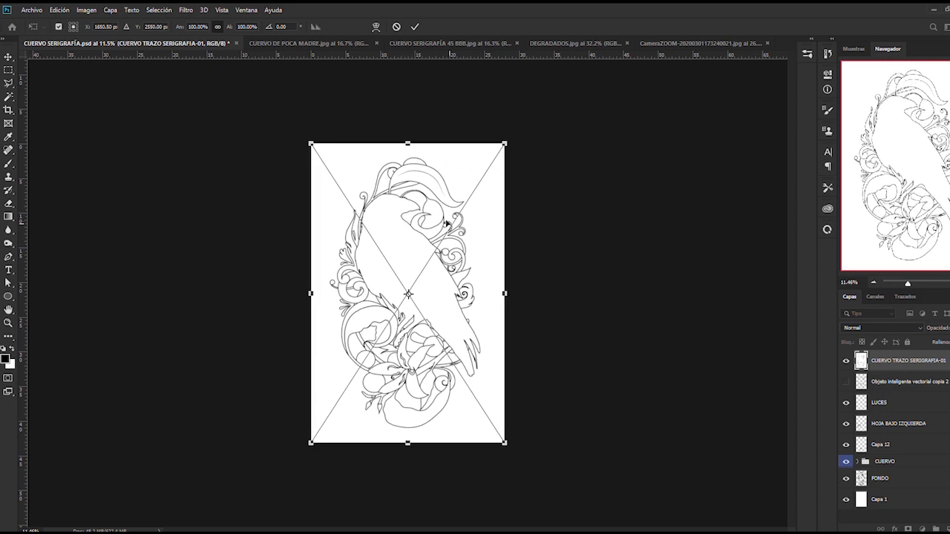
{"action": "left_click", "coordinate": [415, 27]}
{"action": "scroll", "coordinate": [439, 207], "scroll_direction": "up", "scroll_amount": 2}
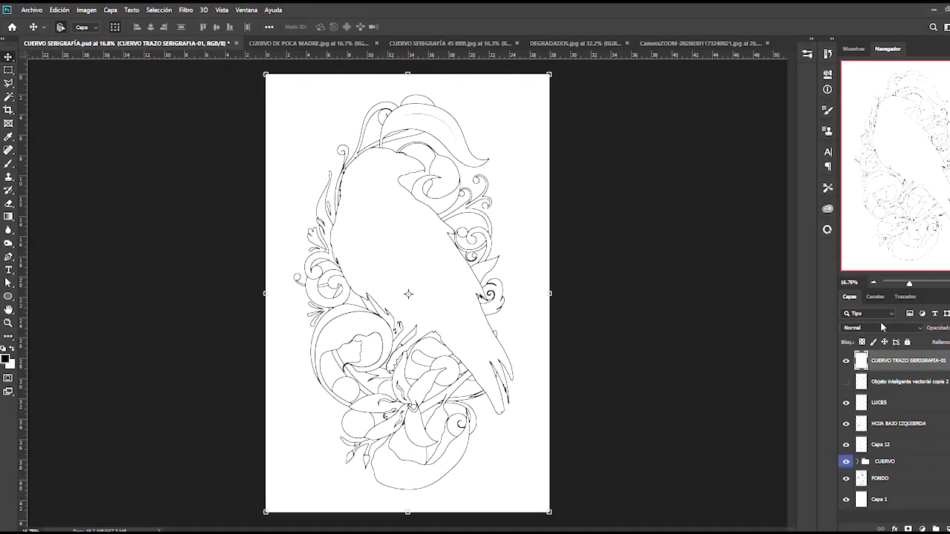
Step: Marquee-select the entire canvas and enter Quick Mask mode
{"action": "key", "text": "m"}
{"action": "left_click_drag", "start_coordinate": [245, 70], "coordinate": [614, 529]}
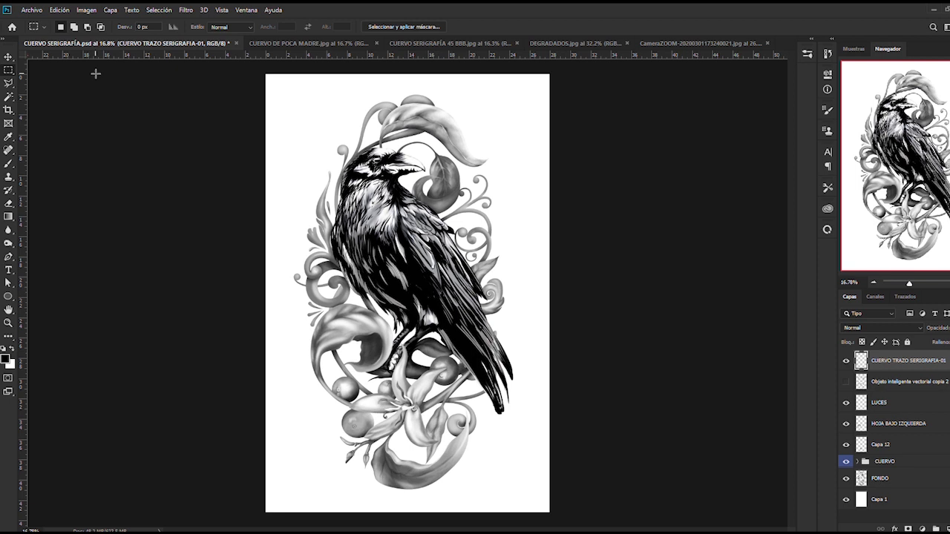
{"action": "left_click", "coordinate": [8, 379]}
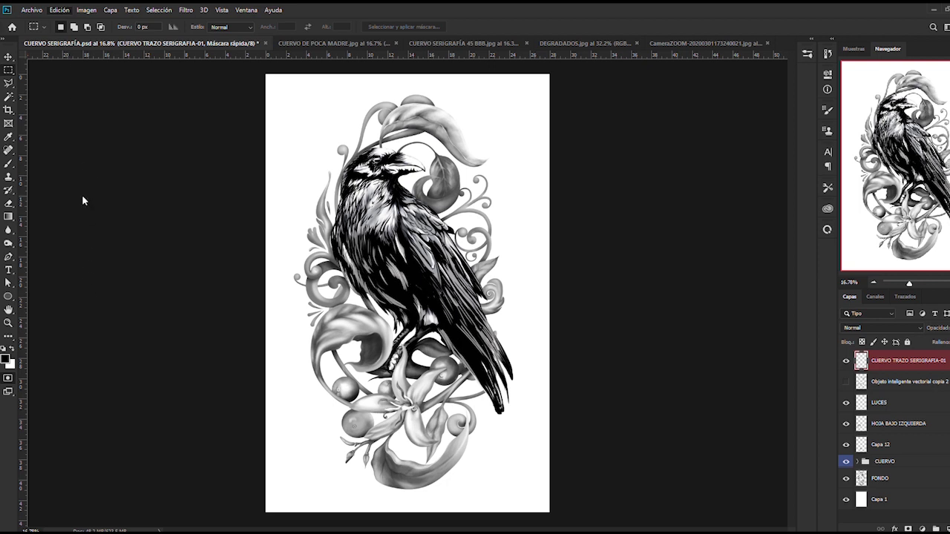
Step: Paste the line art into Quick Mask as a red overlay, inspect it, and exit to a selection
{"action": "key", "text": "ctrl+v"}
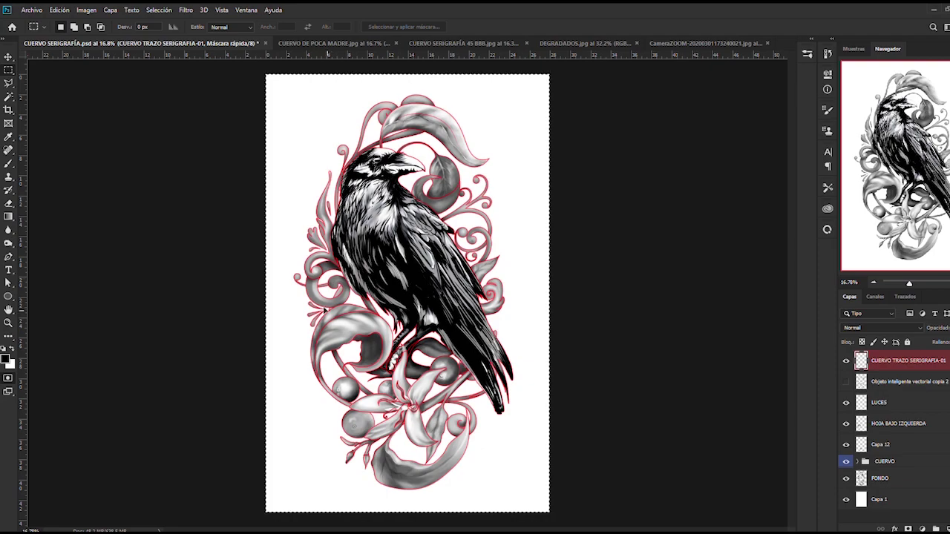
{"action": "scroll", "coordinate": [310, 385], "scroll_direction": "up", "scroll_amount": 3}
{"action": "scroll", "coordinate": [312, 327], "scroll_direction": "up", "scroll_amount": 3}
{"action": "scroll", "coordinate": [313, 262], "scroll_direction": "up", "scroll_amount": 3}
{"action": "scroll", "coordinate": [313, 262], "scroll_direction": "down", "scroll_amount": 3}
{"action": "scroll", "coordinate": [423, 251], "scroll_direction": "down", "scroll_amount": 2}
{"action": "scroll", "coordinate": [653, 233], "scroll_direction": "up", "scroll_amount": 3}
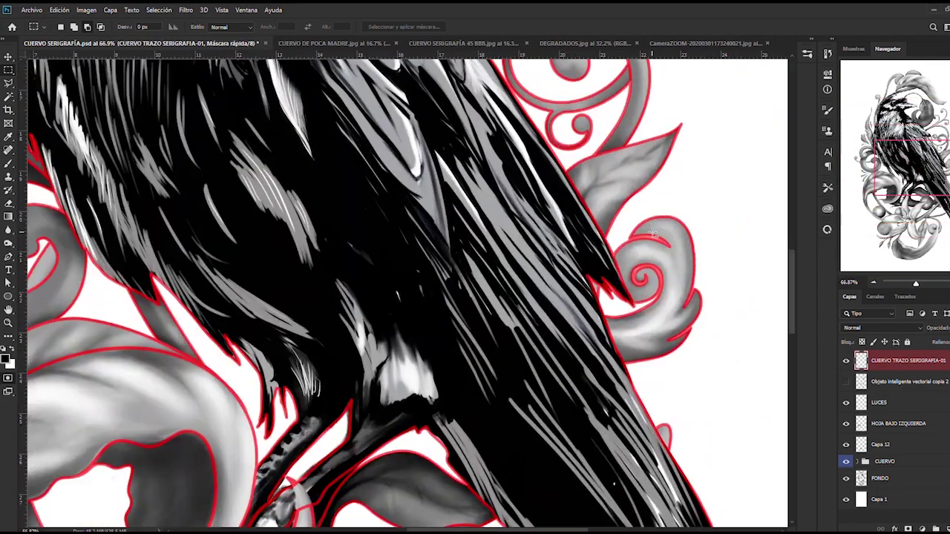
{"action": "scroll", "coordinate": [652, 233], "scroll_direction": "up", "scroll_amount": 3}
{"action": "scroll", "coordinate": [564, 230], "scroll_direction": "down", "scroll_amount": 3}
{"action": "scroll", "coordinate": [549, 229], "scroll_direction": "down", "scroll_amount": 3}
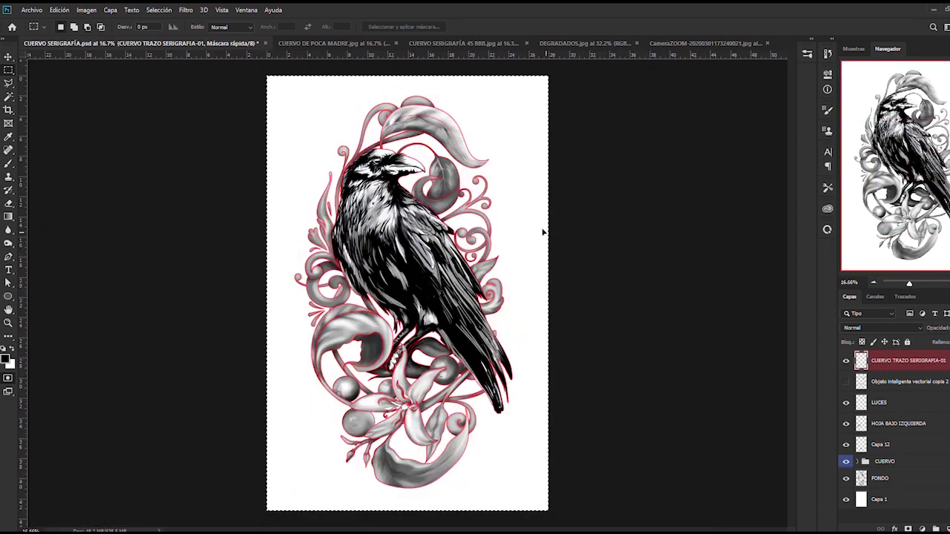
{"action": "scroll", "coordinate": [441, 211], "scroll_direction": "up", "scroll_amount": 1}
{"action": "left_click", "coordinate": [7, 378]}
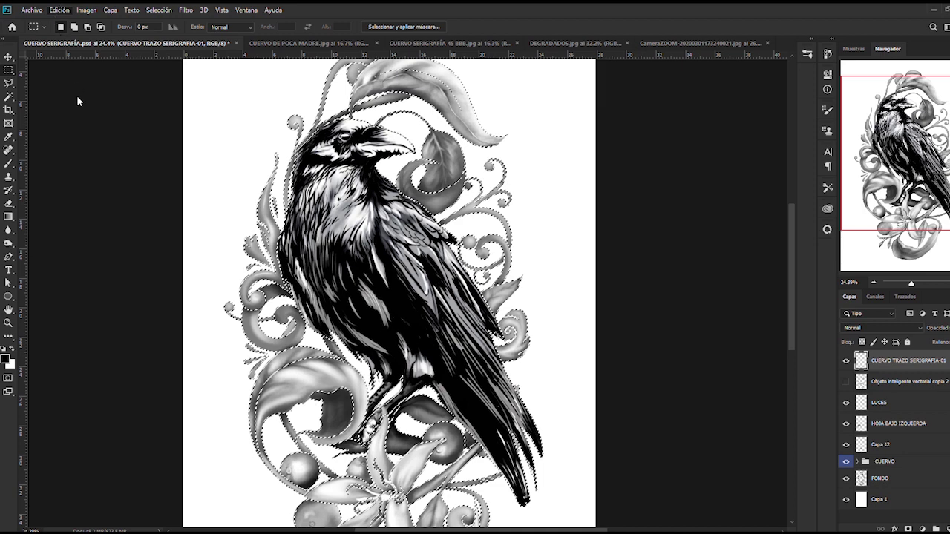
Step: Deselect and hide the LUCES, HOJA BAJO IZQUIERDA and Capa 12 layers
{"action": "key", "text": "i"}
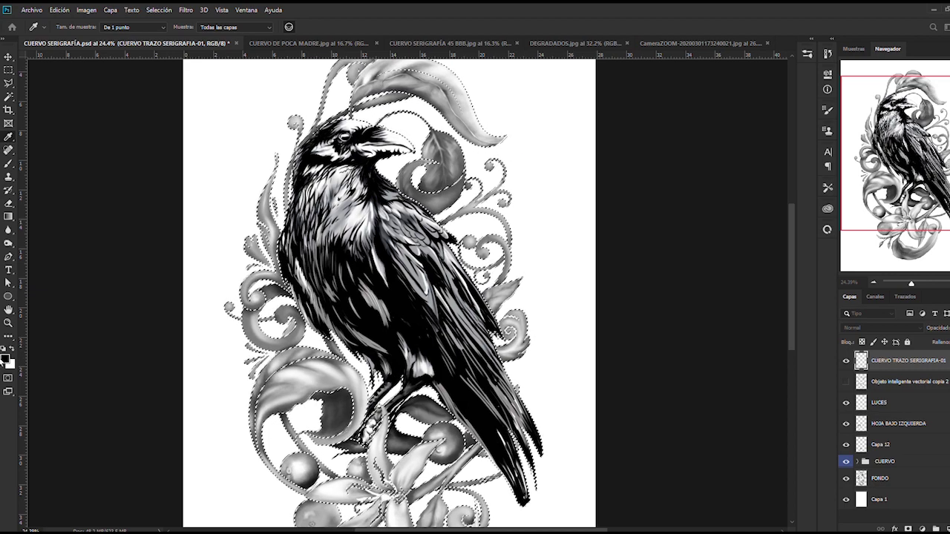
{"action": "key", "text": "m"}
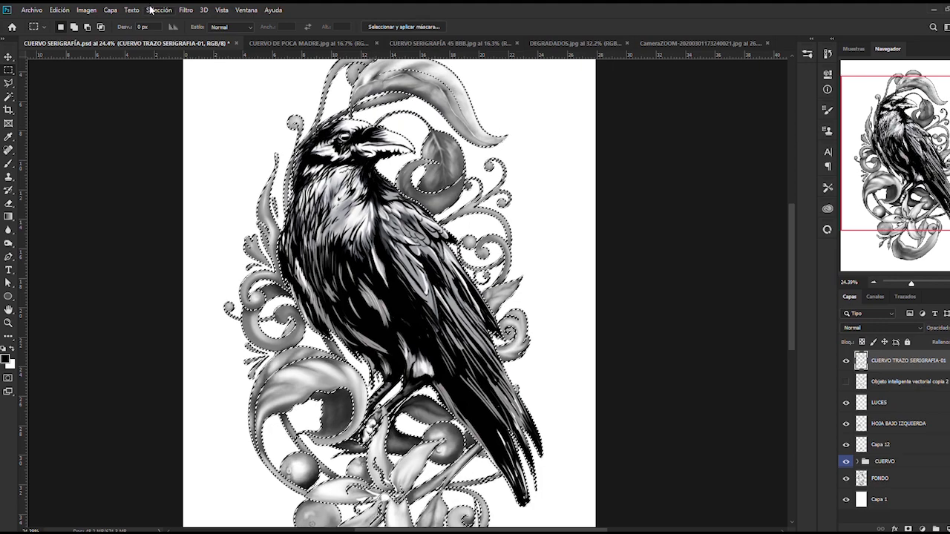
{"action": "scroll", "coordinate": [386, 130], "scroll_direction": "up", "scroll_amount": 5}
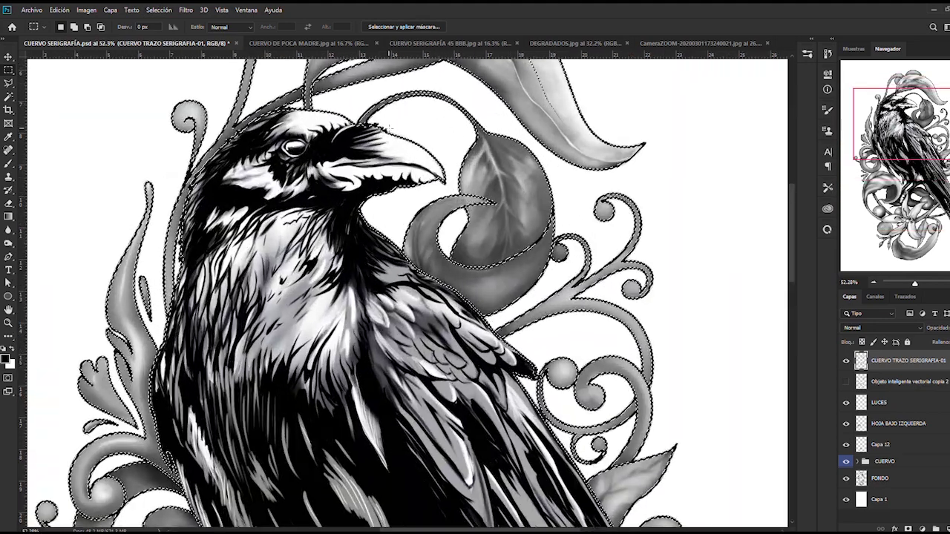
{"action": "key", "text": "ctrl+d"}
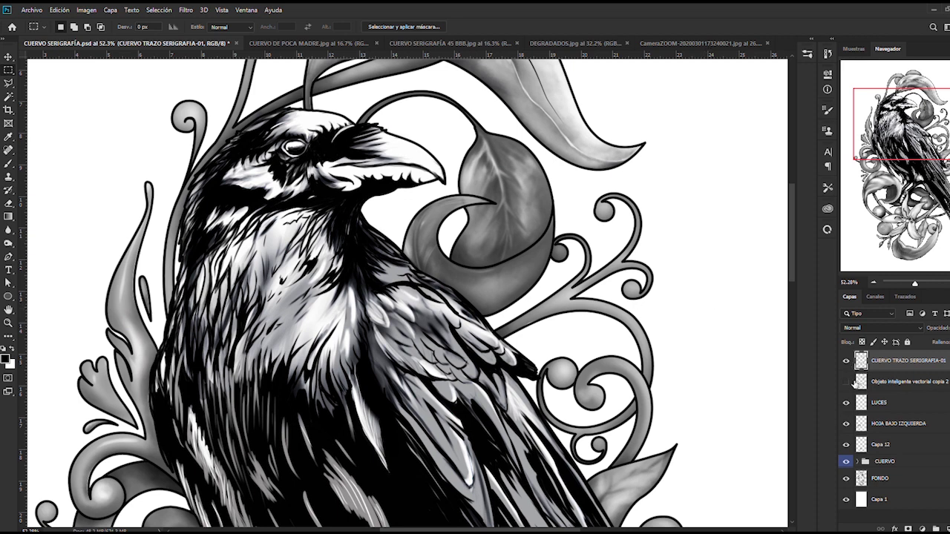
{"action": "left_click_drag", "start_coordinate": [846, 402], "coordinate": [846, 479]}
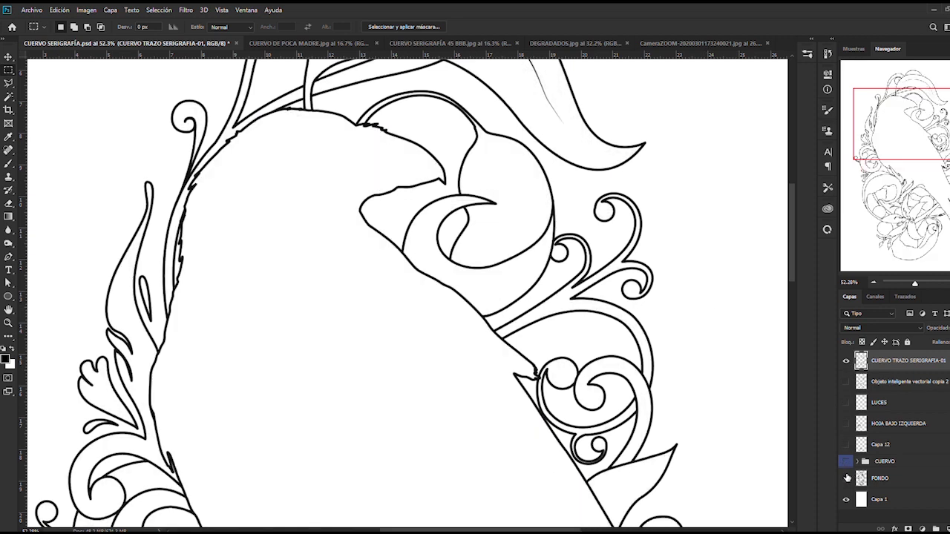
Step: Hide the white Capa 1 background and duplicate the line-art layer to stack copies
{"action": "left_click", "coordinate": [846, 499]}
{"action": "scroll", "coordinate": [460, 147], "scroll_direction": "down", "scroll_amount": 1}
{"action": "scroll", "coordinate": [460, 146], "scroll_direction": "up", "scroll_amount": 2}
{"action": "scroll", "coordinate": [461, 146], "scroll_direction": "up", "scroll_amount": 2}
{"action": "scroll", "coordinate": [460, 147], "scroll_direction": "up", "scroll_amount": 1}
{"action": "scroll", "coordinate": [460, 146], "scroll_direction": "down", "scroll_amount": 1}
{"action": "scroll", "coordinate": [460, 146], "scroll_direction": "up", "scroll_amount": 2}
{"action": "scroll", "coordinate": [460, 146], "scroll_direction": "up", "scroll_amount": 1}
{"action": "scroll", "coordinate": [460, 146], "scroll_direction": "up", "scroll_amount": 1}
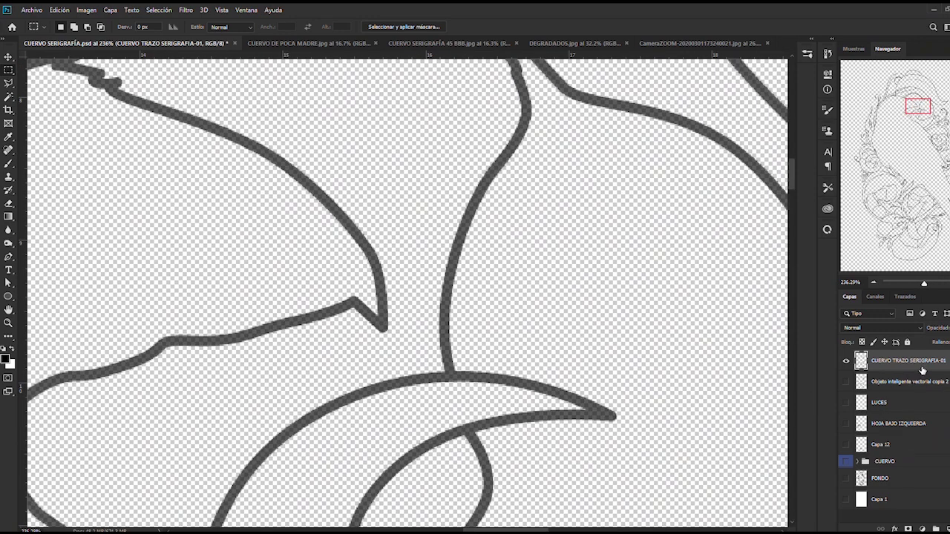
{"action": "key", "text": "ctrl+j"}
{"action": "key", "text": "ctrl+j"}
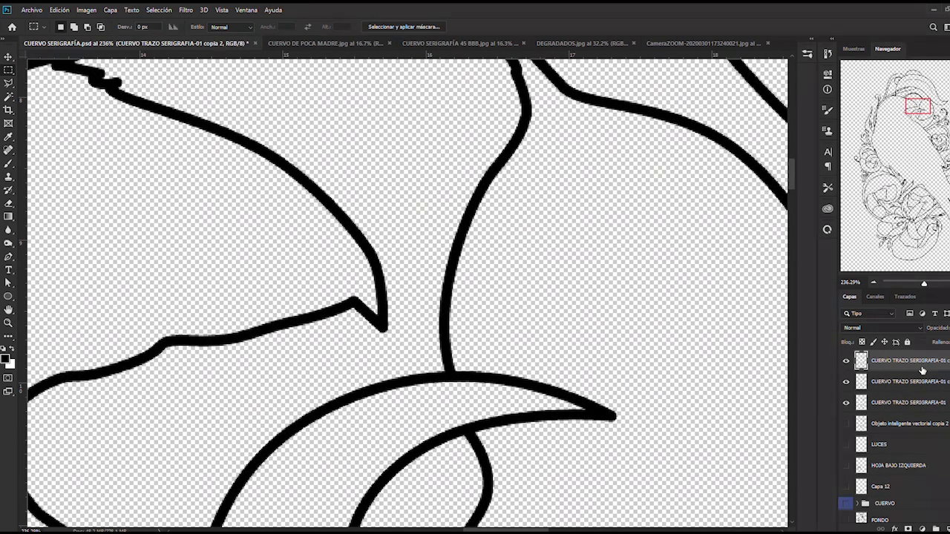
{"action": "key", "text": "ctrl+j"}
Step: Merge the four stacked line-art layers into one and show the shaded layers again
{"action": "left_click", "coordinate": [914, 420], "text": "shift"}
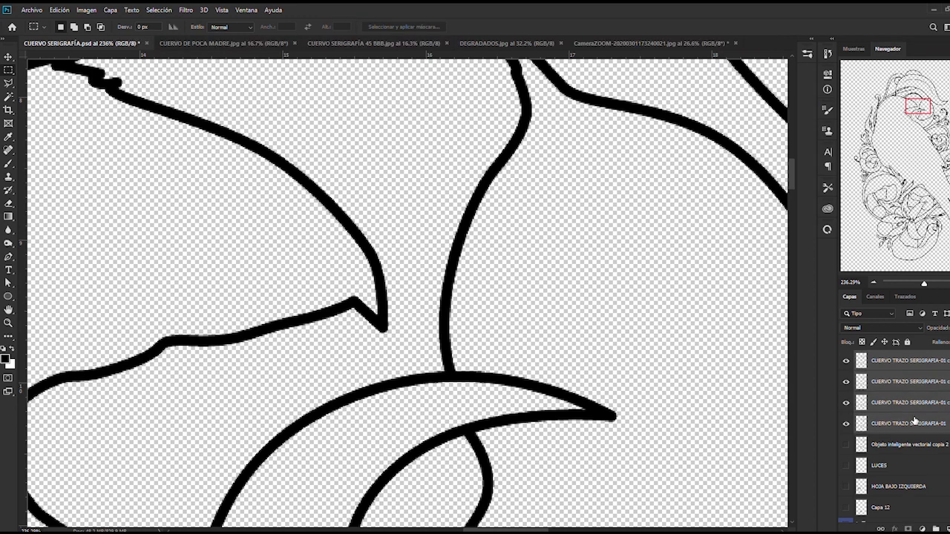
{"action": "key", "text": "ctrl+e"}
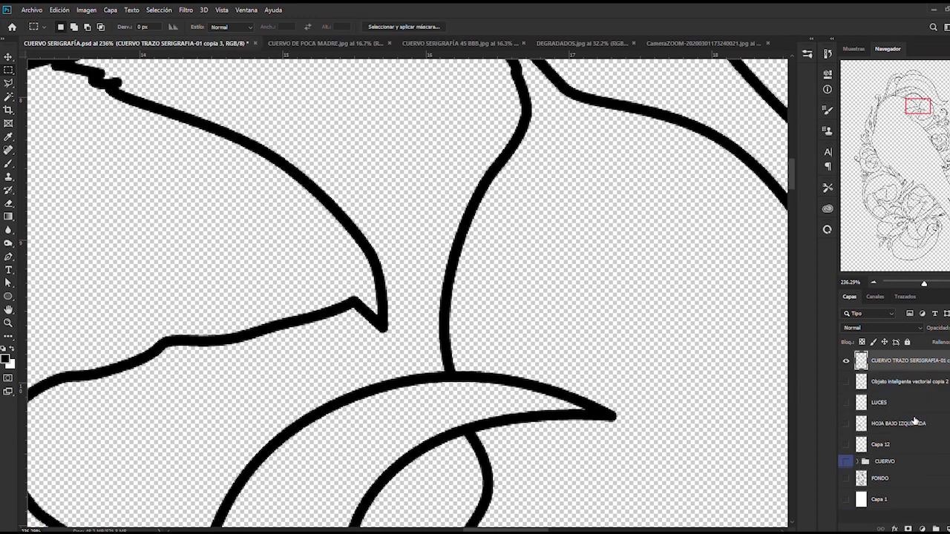
{"action": "key", "text": "ctrl+z"}
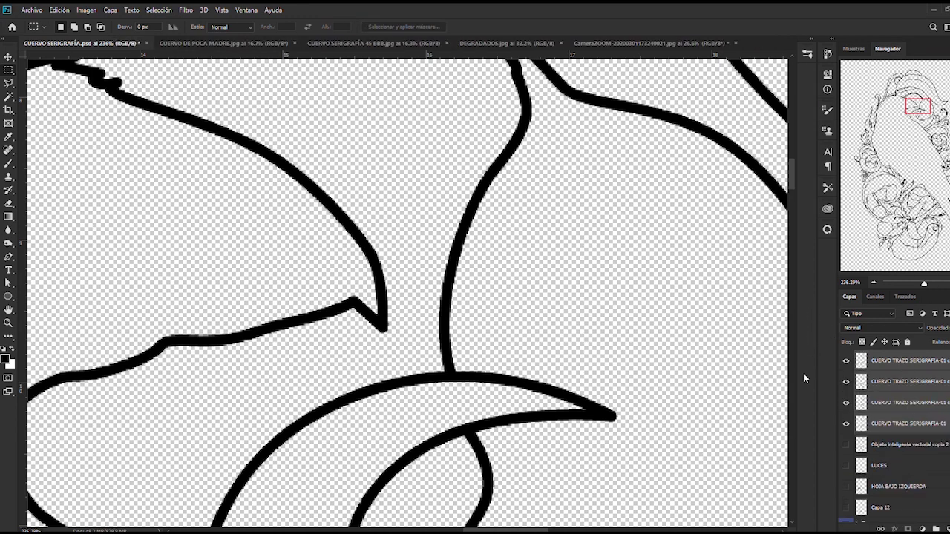
{"action": "key", "text": "ctrl+e"}
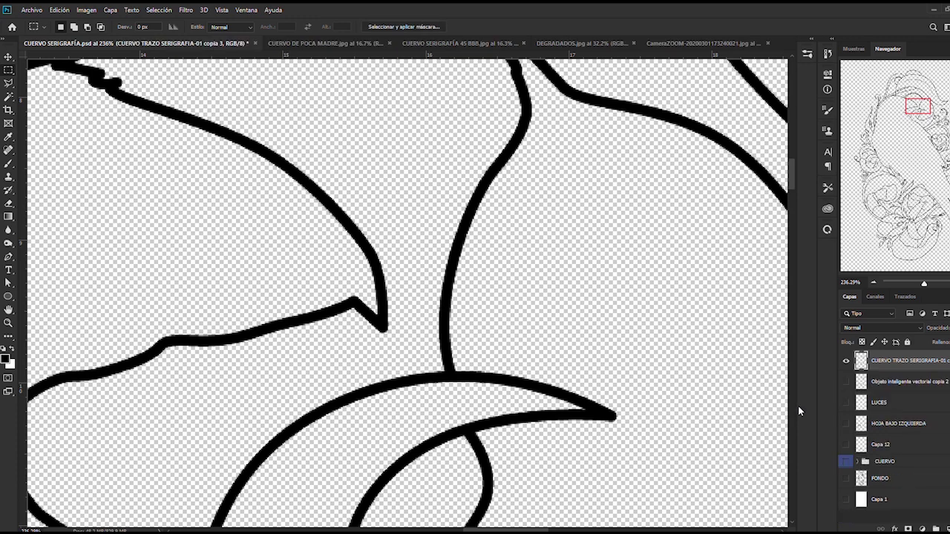
{"action": "key", "text": "ctrl+z"}
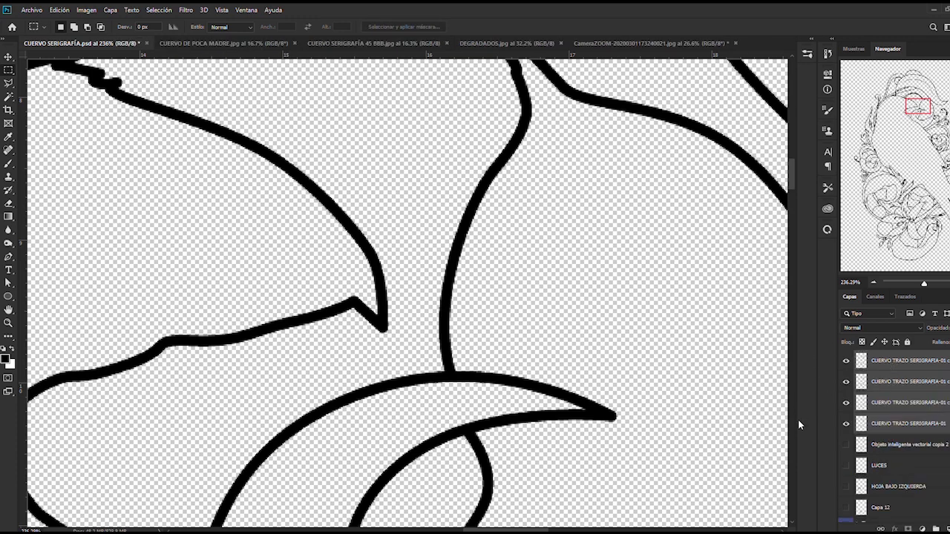
{"action": "key", "text": "ctrl+e"}
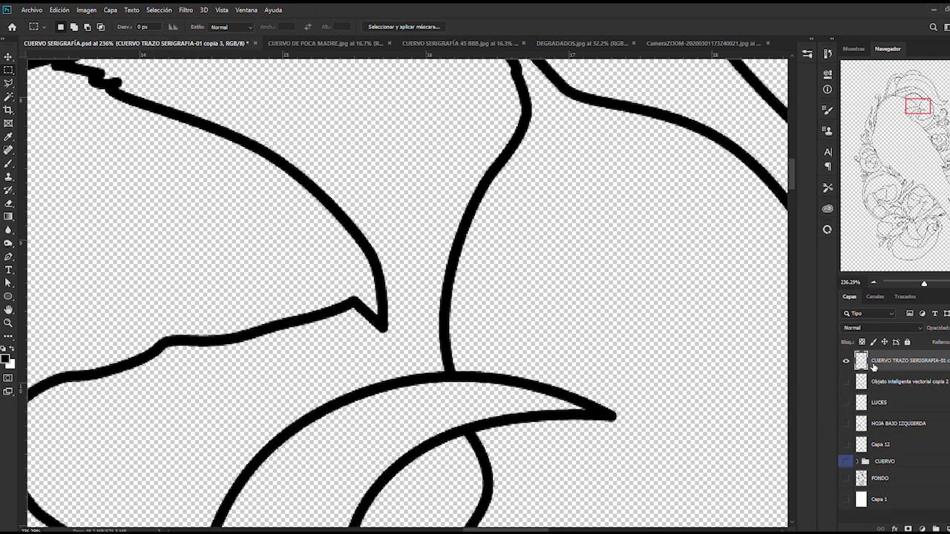
{"action": "left_click_drag", "start_coordinate": [845, 381], "coordinate": [845, 499]}
Step: Toggle the line-art and smart object copy layers on and off to compare them
{"action": "scroll", "coordinate": [469, 163], "scroll_direction": "down", "scroll_amount": 3}
{"action": "scroll", "coordinate": [468, 163], "scroll_direction": "down", "scroll_amount": 3}
{"action": "scroll", "coordinate": [468, 167], "scroll_direction": "down", "scroll_amount": 3}
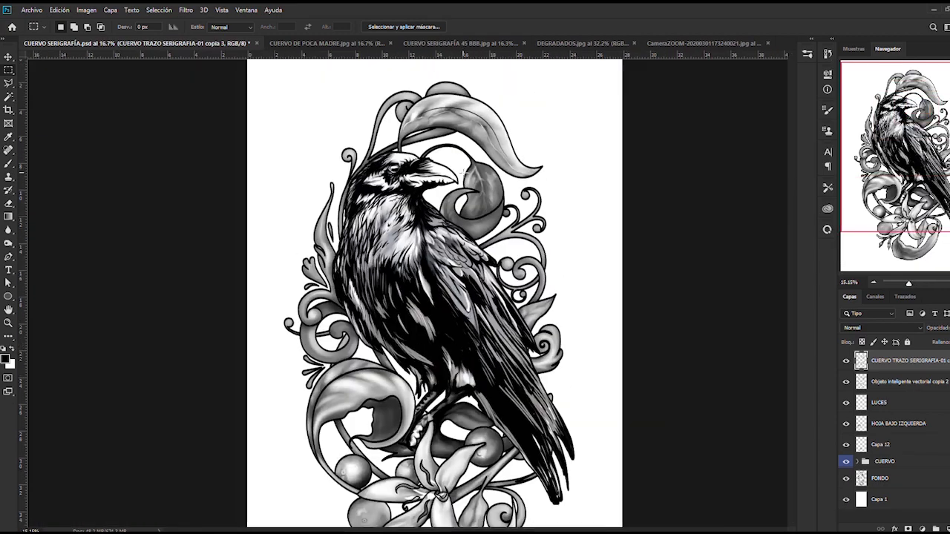
{"action": "scroll", "coordinate": [465, 171], "scroll_direction": "down", "scroll_amount": 2}
{"action": "scroll", "coordinate": [464, 172], "scroll_direction": "up", "scroll_amount": 1}
{"action": "left_click", "coordinate": [845, 360]}
{"action": "left_click", "coordinate": [845, 361]}
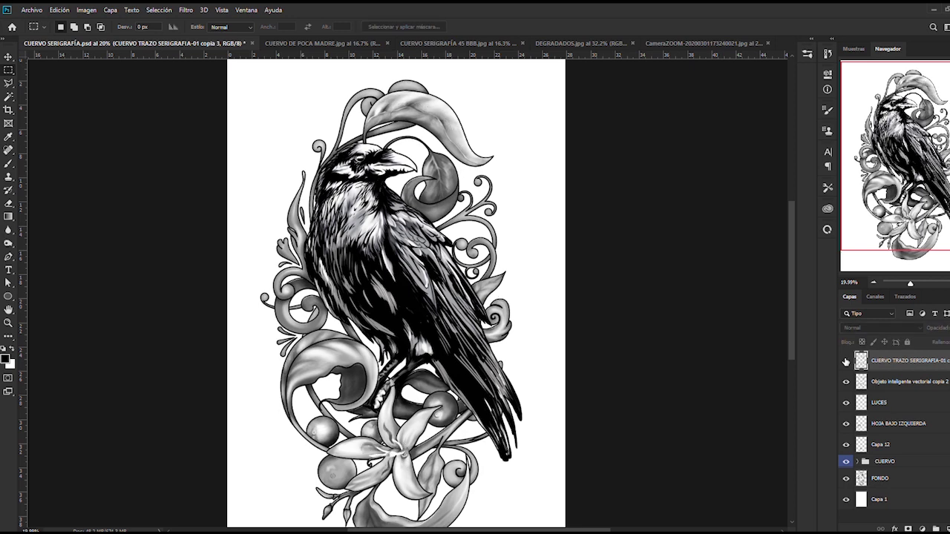
{"action": "left_click", "coordinate": [846, 381]}
{"action": "left_click", "coordinate": [845, 381]}
{"action": "left_click", "coordinate": [847, 382]}
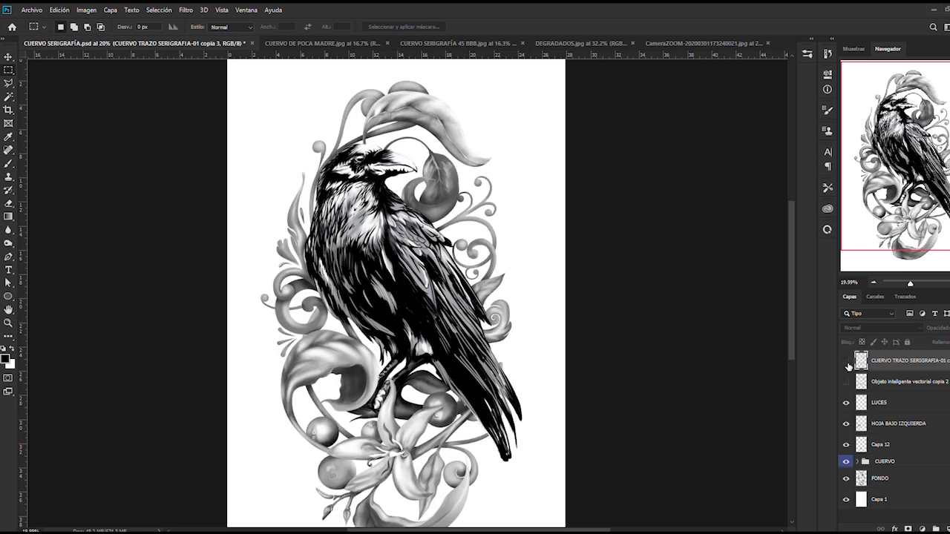
{"action": "left_click", "coordinate": [846, 362]}
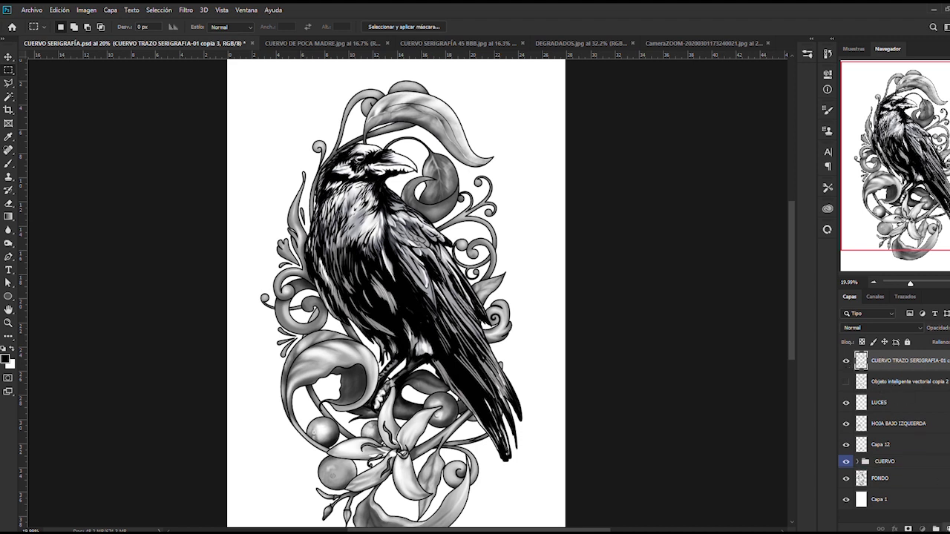
Step: Delete the 'Objeto inteligente vectorial copia 2' layer and bring up the CUERVO DE POCA MADRE fabric photo
{"action": "left_click", "coordinate": [945, 528]}
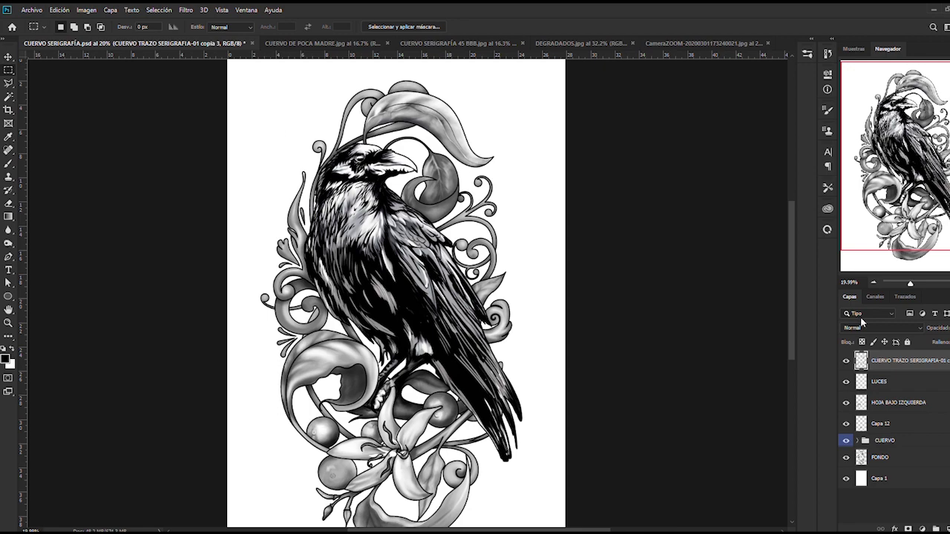
{"action": "left_click", "coordinate": [846, 362]}
{"action": "scroll", "coordinate": [445, 125], "scroll_direction": "up", "scroll_amount": 6}
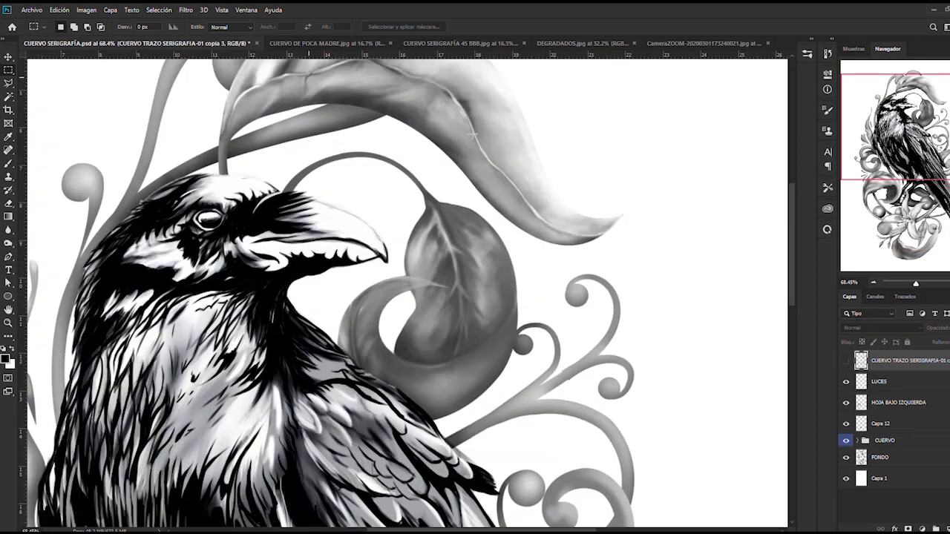
{"action": "scroll", "coordinate": [475, 124], "scroll_direction": "down", "scroll_amount": 3}
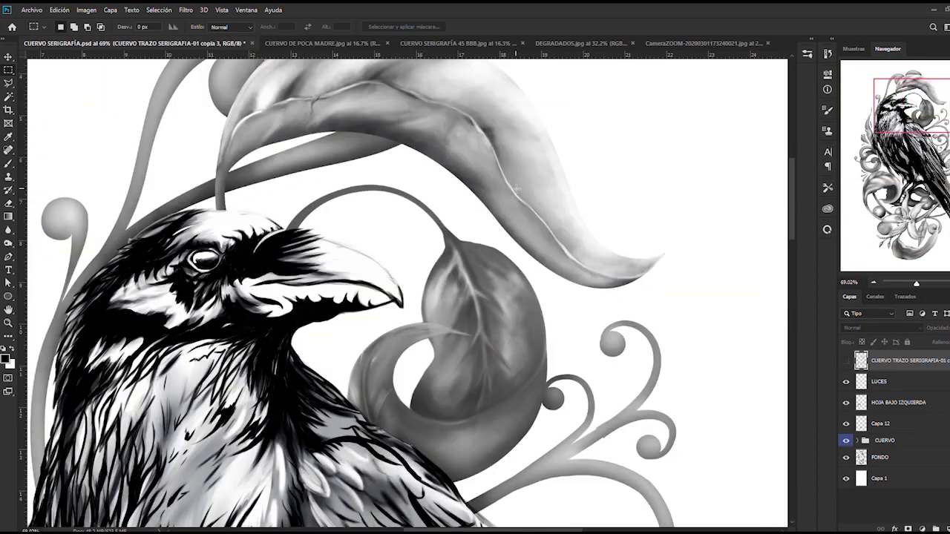
{"action": "scroll", "coordinate": [493, 172], "scroll_direction": "up", "scroll_amount": 1}
{"action": "scroll", "coordinate": [492, 172], "scroll_direction": "down", "scroll_amount": 1}
{"action": "scroll", "coordinate": [359, 187], "scroll_direction": "down", "scroll_amount": 2}
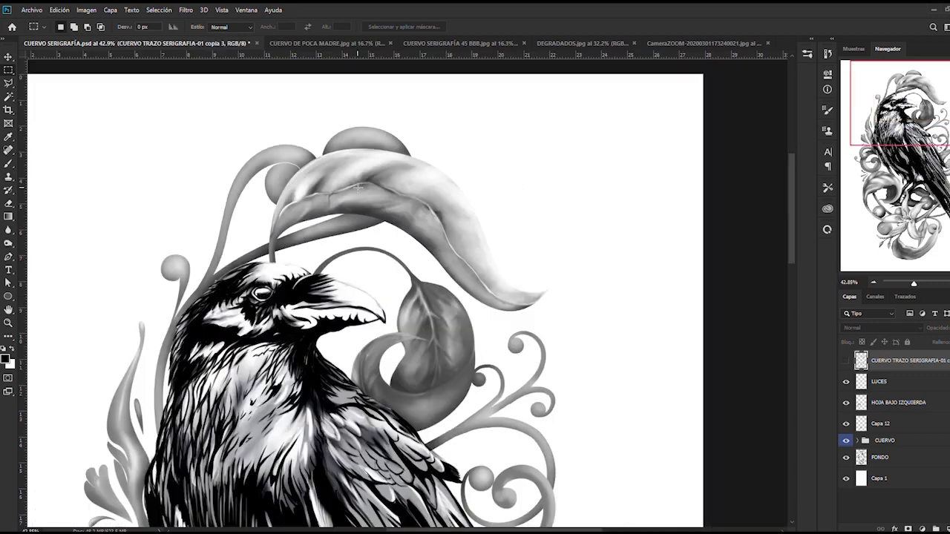
{"action": "scroll", "coordinate": [299, 351], "scroll_direction": "down", "scroll_amount": 1}
{"action": "scroll", "coordinate": [299, 351], "scroll_direction": "up", "scroll_amount": 1}
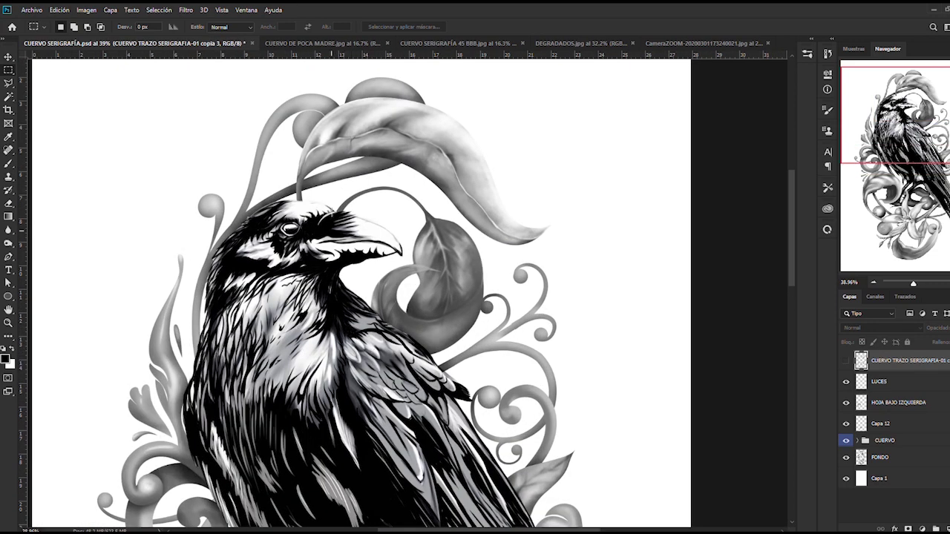
{"action": "left_click", "coordinate": [329, 42]}
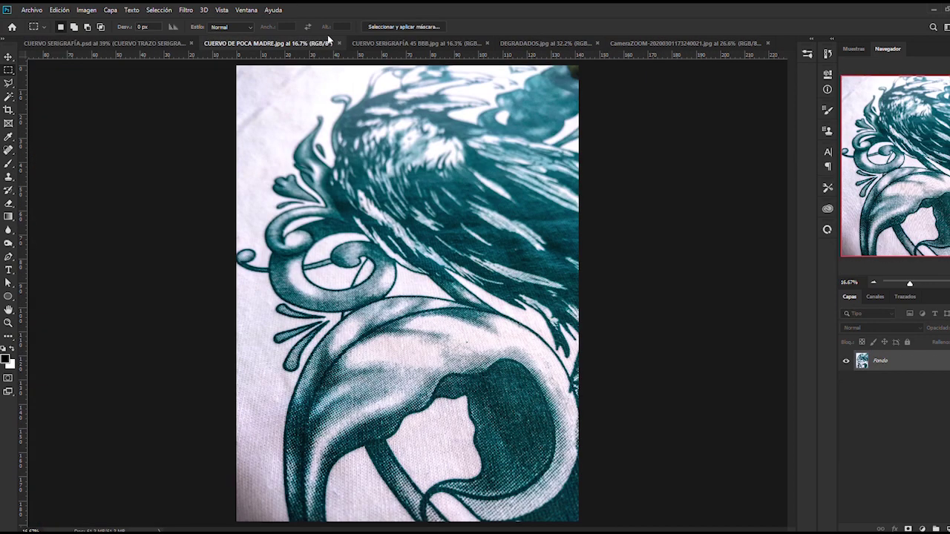
Step: Look over the finished halftone raven in CUERVO SERIGRAFÍA 45 BBB
{"action": "left_click", "coordinate": [452, 42]}
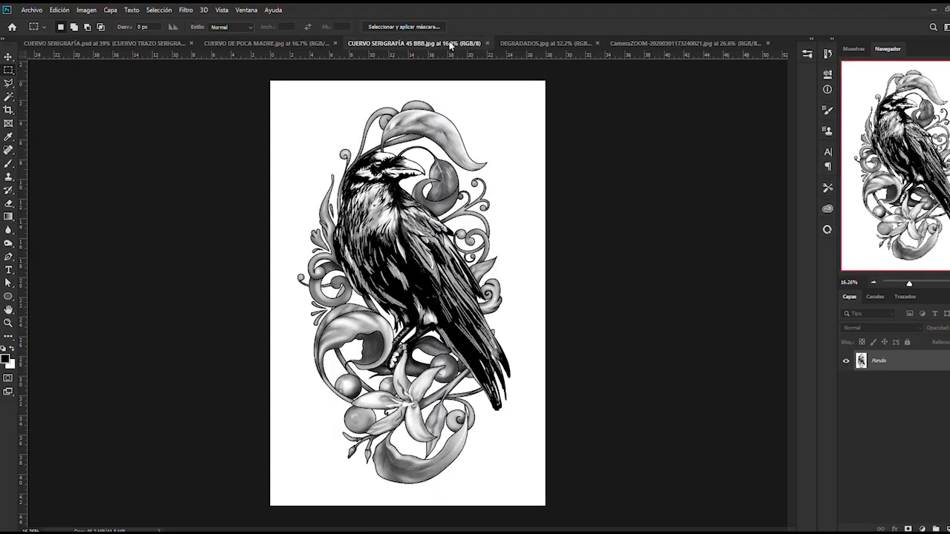
{"action": "scroll", "coordinate": [397, 146], "scroll_direction": "up", "scroll_amount": 2}
{"action": "scroll", "coordinate": [400, 155], "scroll_direction": "up", "scroll_amount": 3}
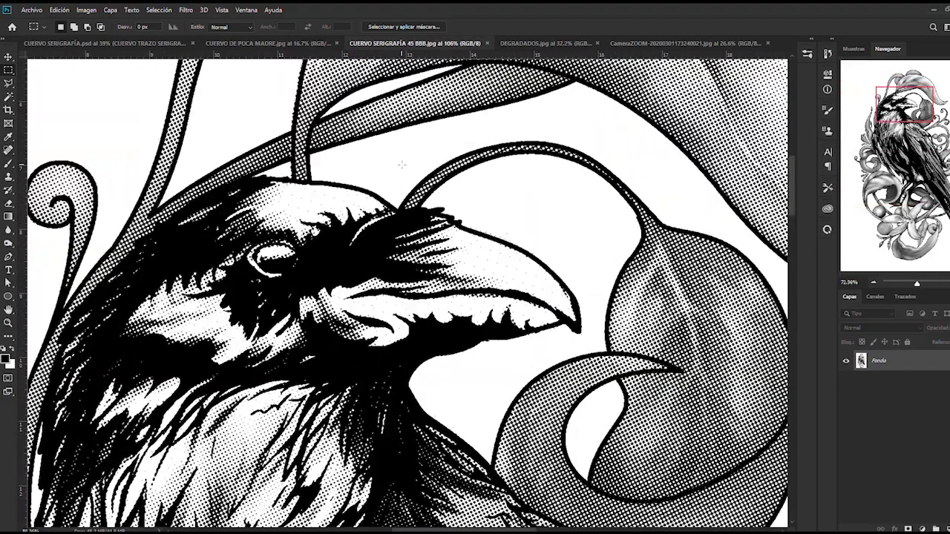
{"action": "scroll", "coordinate": [402, 165], "scroll_direction": "down", "scroll_amount": 3}
{"action": "scroll", "coordinate": [445, 82], "scroll_direction": "up", "scroll_amount": 2}
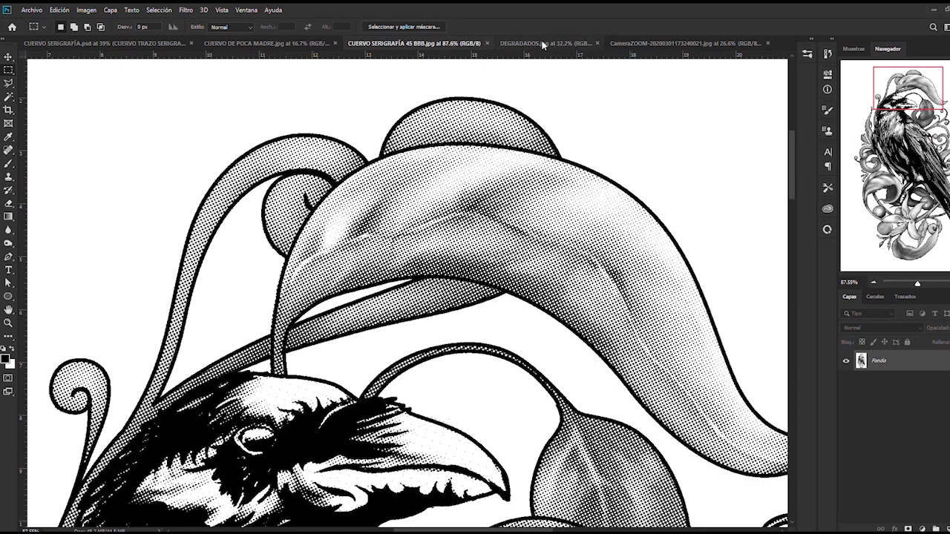
Step: Switch to DEGRADADOS and zoom and pan in on the lily flower
{"action": "left_click", "coordinate": [541, 41]}
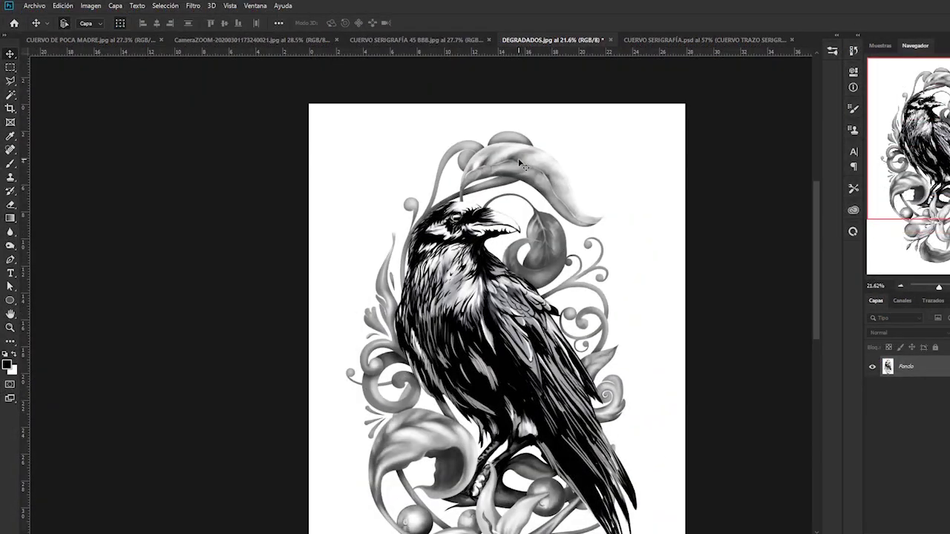
{"action": "key", "text": "z"}
{"action": "mouse_move", "coordinate": [432, 130]}
{"action": "left_mouse_down"}
{"action": "mouse_move", "coordinate": [603, 267]}
{"action": "mouse_move", "coordinate": [621, 360]}
{"action": "left_mouse_up"}
{"action": "left_click_drag", "start_coordinate": [319, 78], "coordinate": [517, 295]}
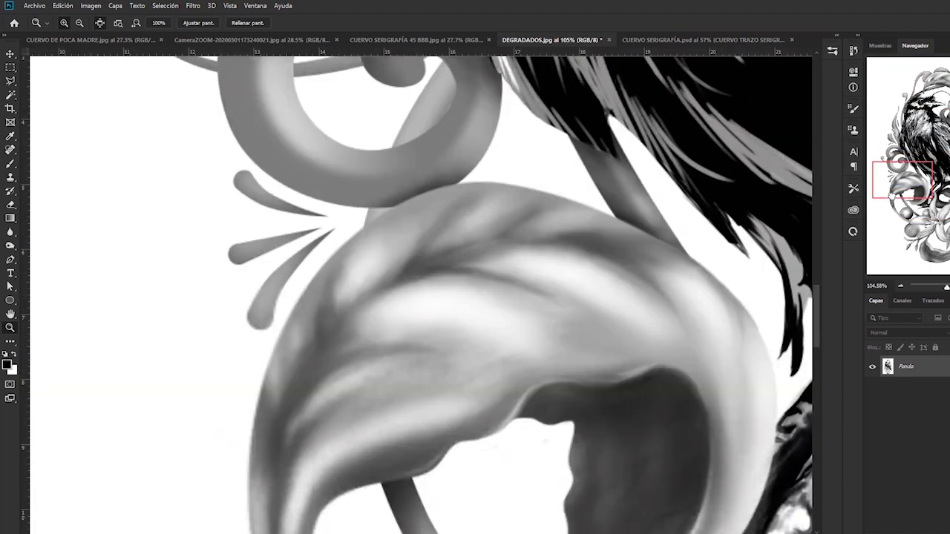
{"action": "left_click_drag", "start_coordinate": [902, 180], "coordinate": [929, 246]}
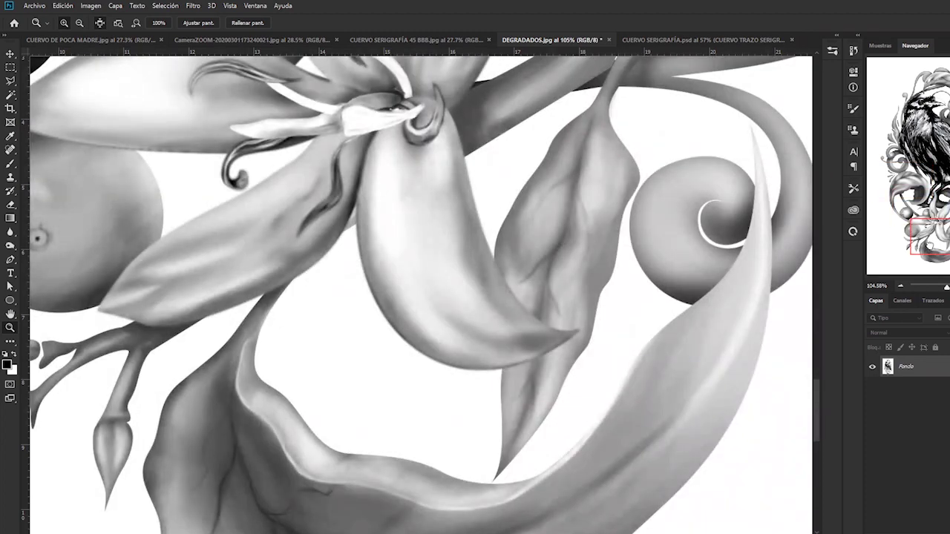
{"action": "left_click_drag", "start_coordinate": [929, 246], "coordinate": [923, 232]}
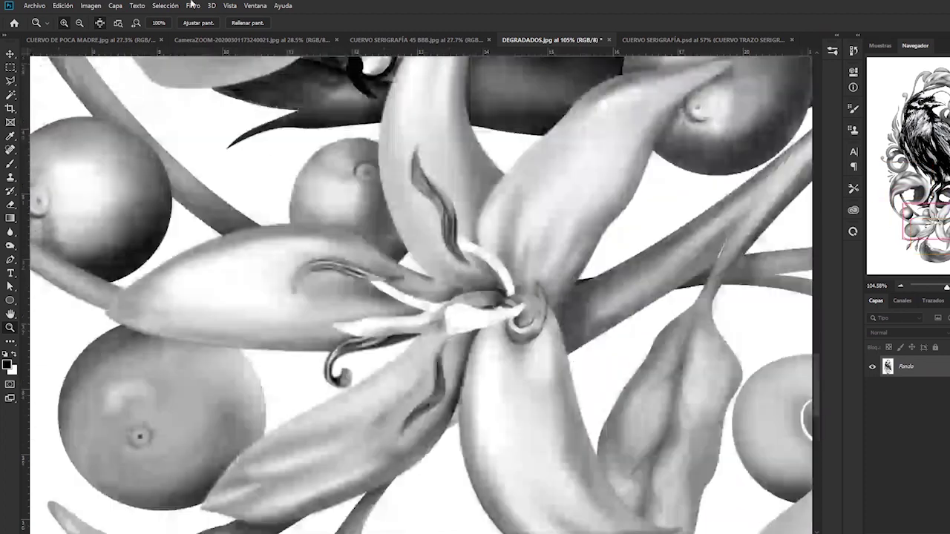
Step: Convert DEGRADADOS to grayscale, then to Bitmap at 300 ppi using Trama de semitonos
{"action": "left_click", "coordinate": [91, 6]}
{"action": "mouse_move", "coordinate": [145, 17]}
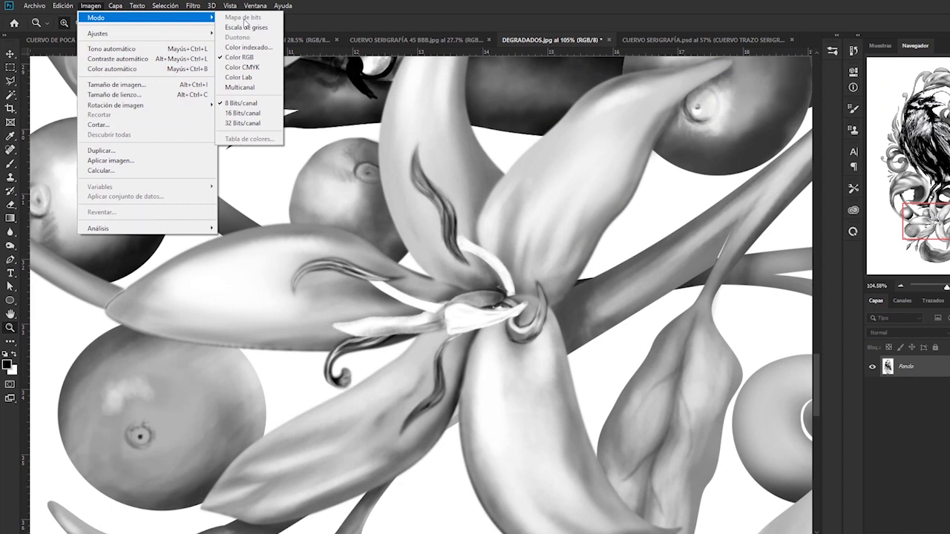
{"action": "left_click", "coordinate": [244, 27]}
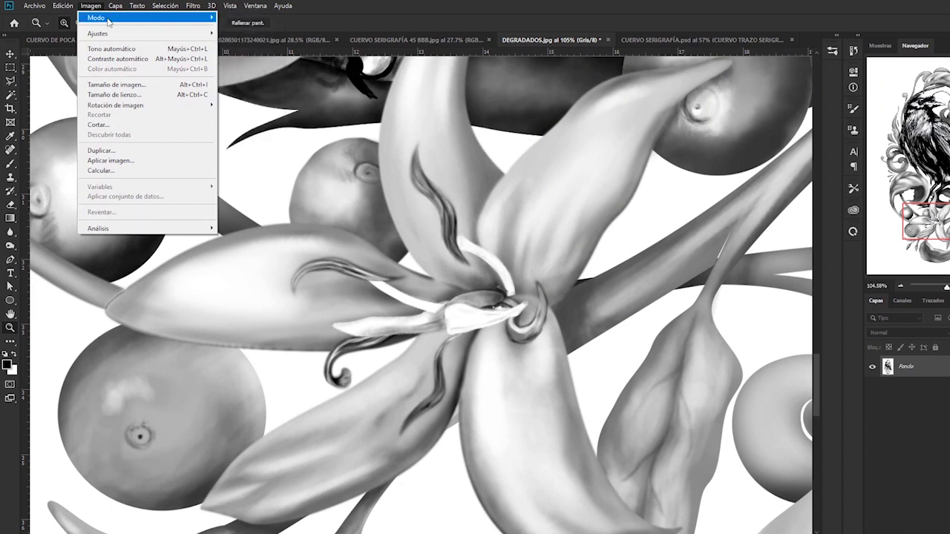
{"action": "left_click", "coordinate": [242, 22]}
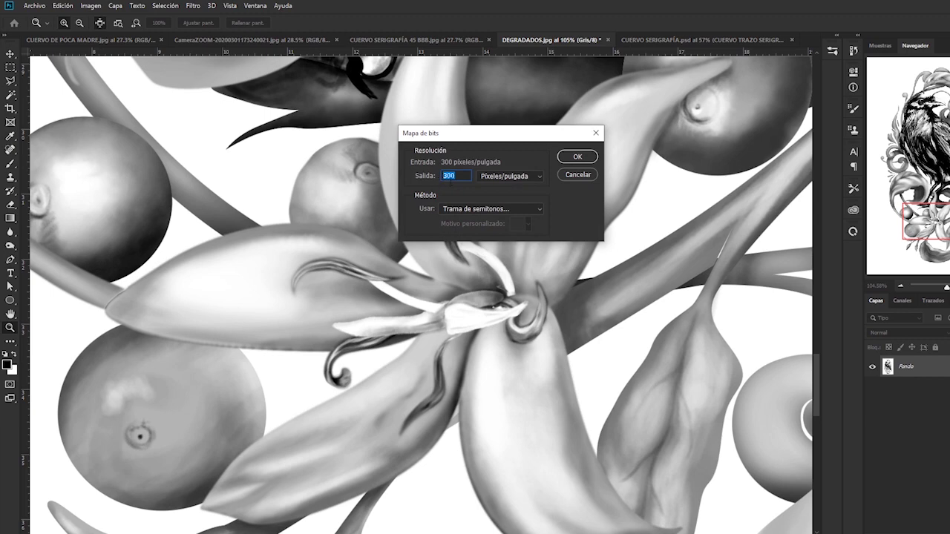
{"action": "left_click", "coordinate": [492, 209]}
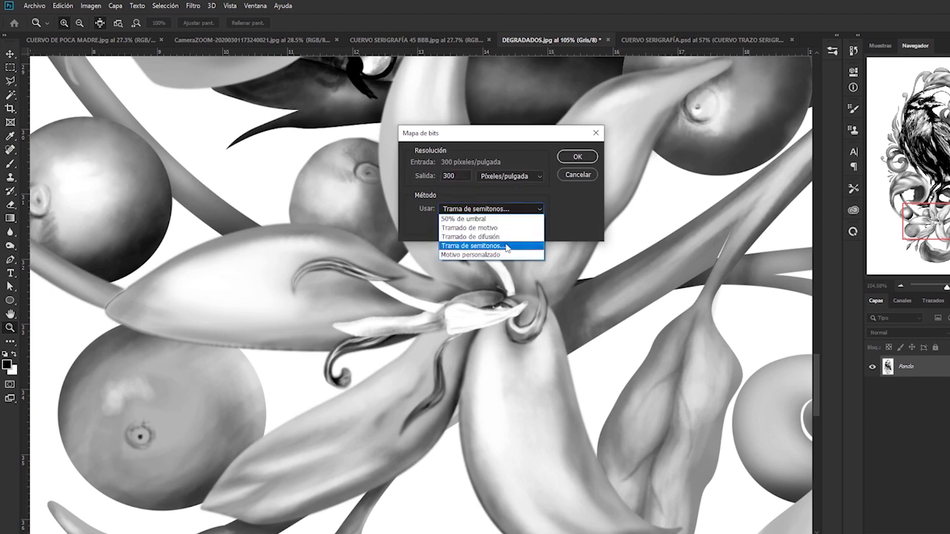
{"action": "left_click", "coordinate": [506, 247]}
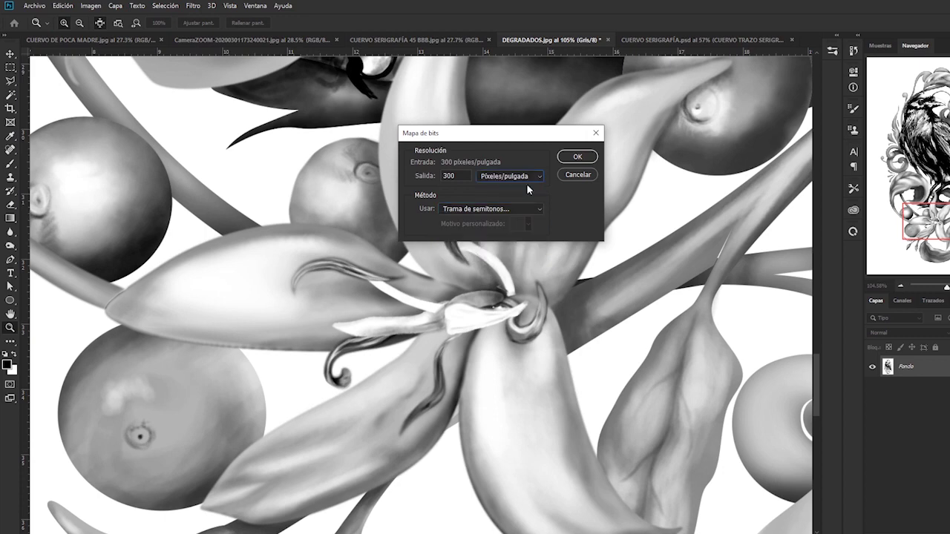
{"action": "key", "text": "Return"}
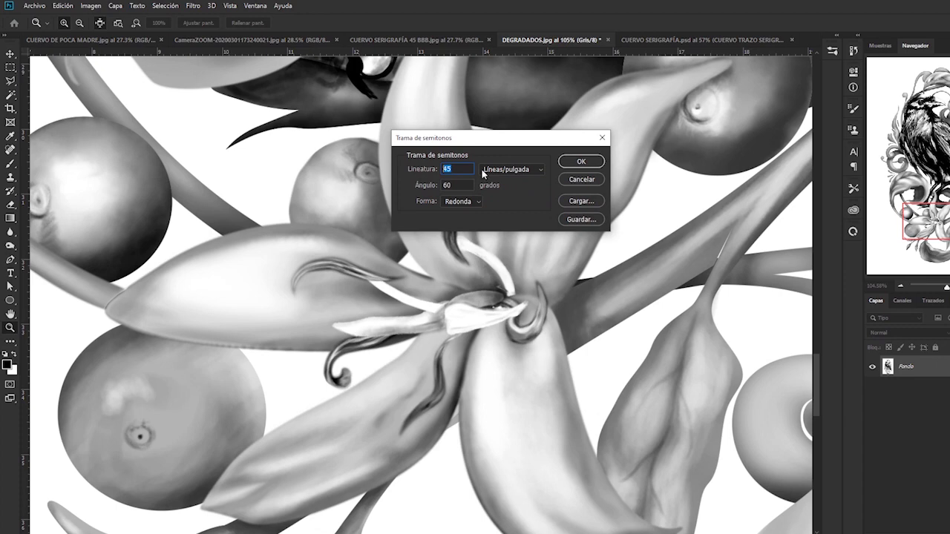
Step: Set the halftone screen to 45 lines per inch, 90° angle, round shape, and apply it
{"action": "type", "text": "45"}
{"action": "key", "text": "Tab"}
{"action": "type", "text": "90"}
{"action": "left_click", "coordinate": [509, 172]}
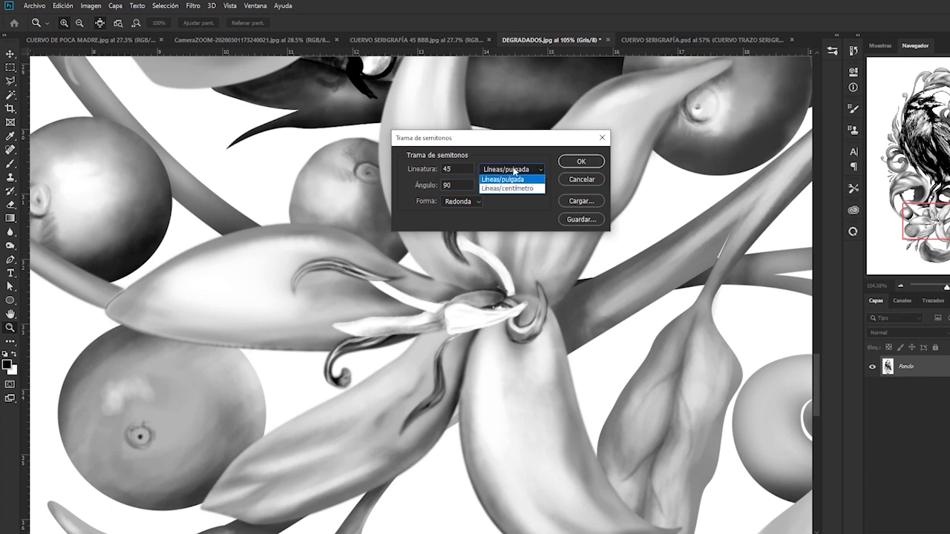
{"action": "left_click", "coordinate": [513, 171]}
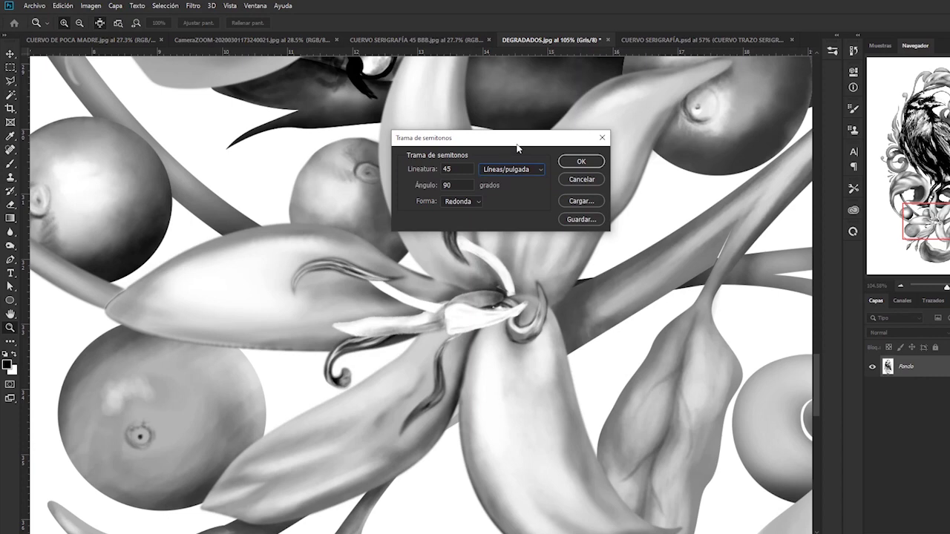
{"action": "key", "text": "Tab"}
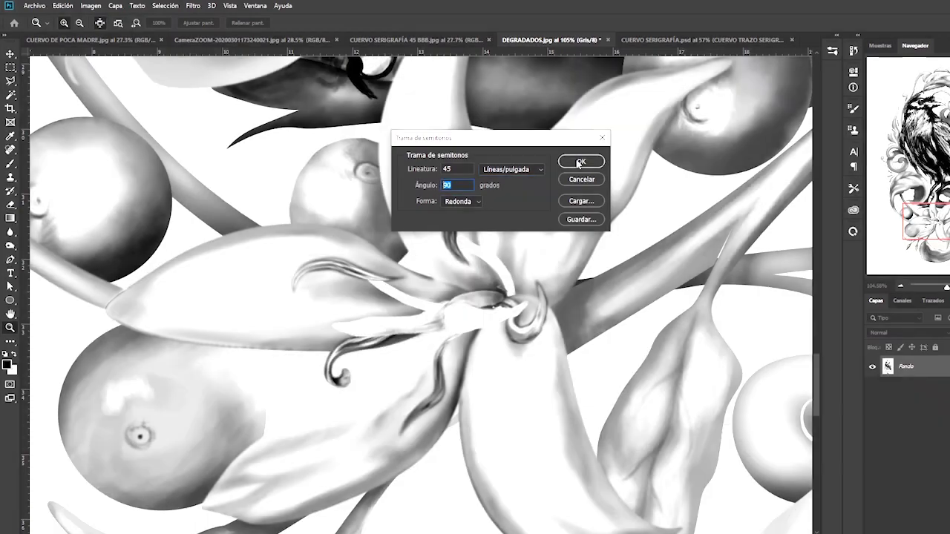
{"action": "left_click", "coordinate": [571, 161]}
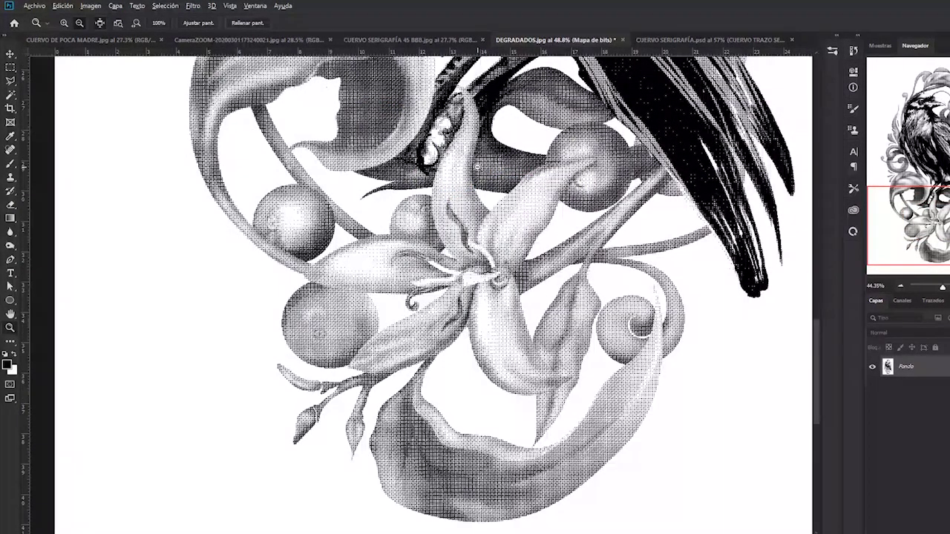
{"action": "scroll", "coordinate": [479, 166], "scroll_direction": "down", "scroll_amount": 1, "text": "alt"}
{"action": "scroll", "coordinate": [479, 167], "scroll_direction": "up", "scroll_amount": 5}
{"action": "scroll", "coordinate": [479, 166], "scroll_direction": "up", "scroll_amount": 1}
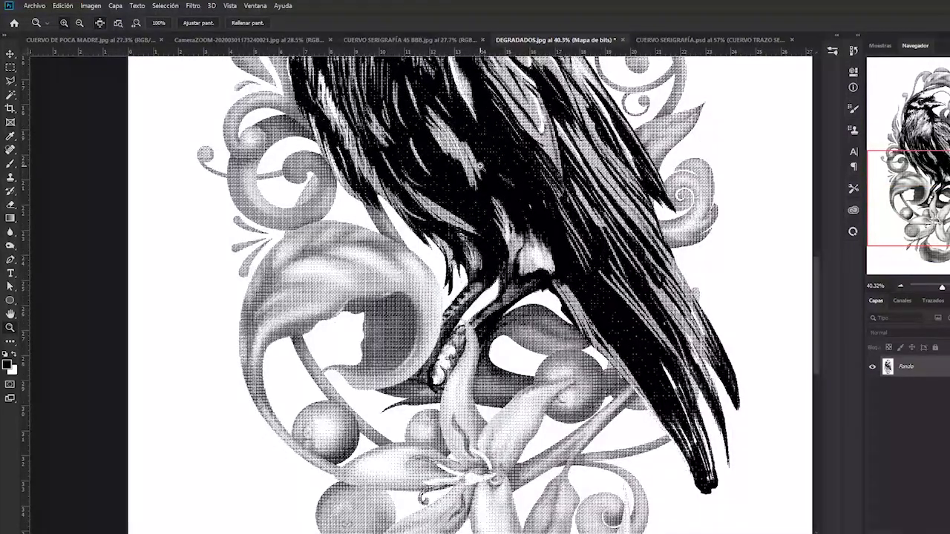
{"action": "scroll", "coordinate": [479, 167], "scroll_direction": "down", "scroll_amount": 3, "text": "alt"}
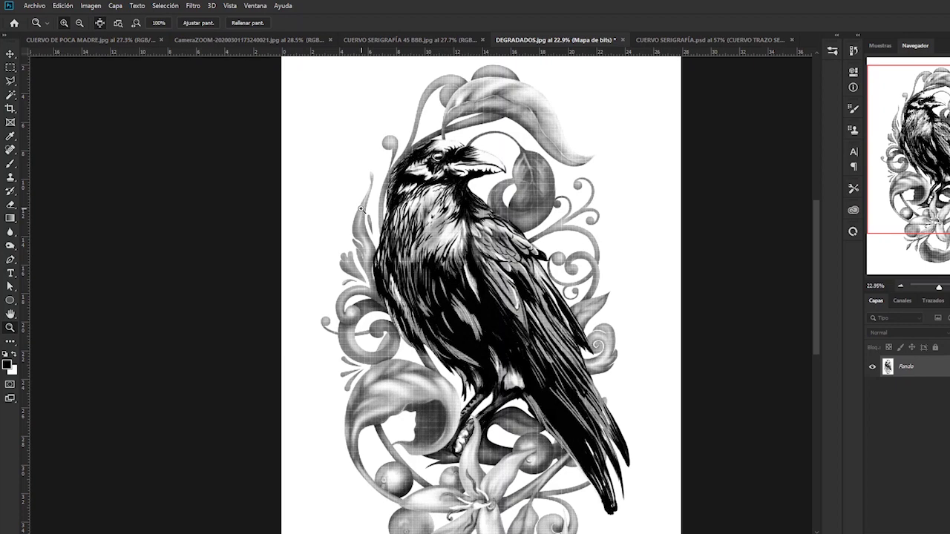
{"action": "key", "text": "ctrl+z"}
{"action": "left_click", "coordinate": [91, 5]}
{"action": "mouse_move", "coordinate": [111, 17]}
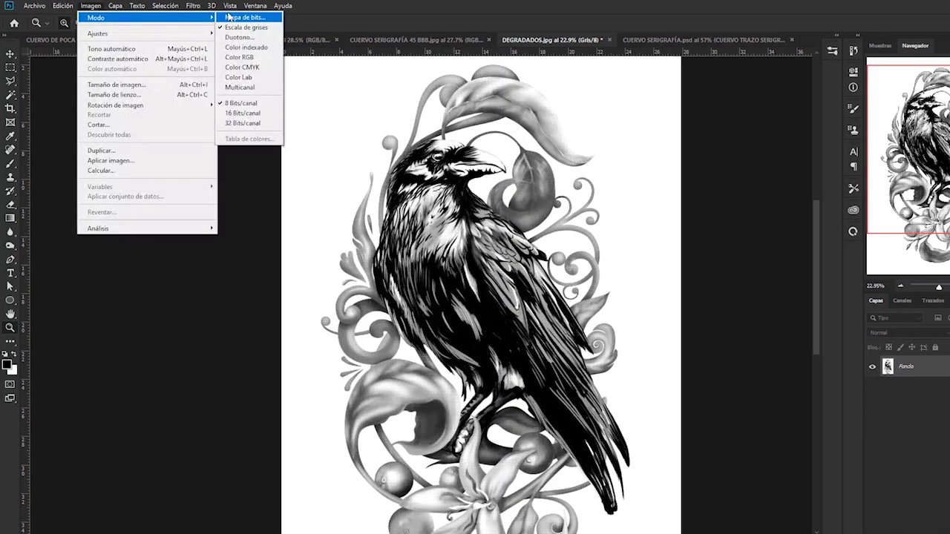
Step: Convert the image to a round-dot halftone bitmap at 45 lines/inch and 60°
{"action": "left_click", "coordinate": [245, 17]}
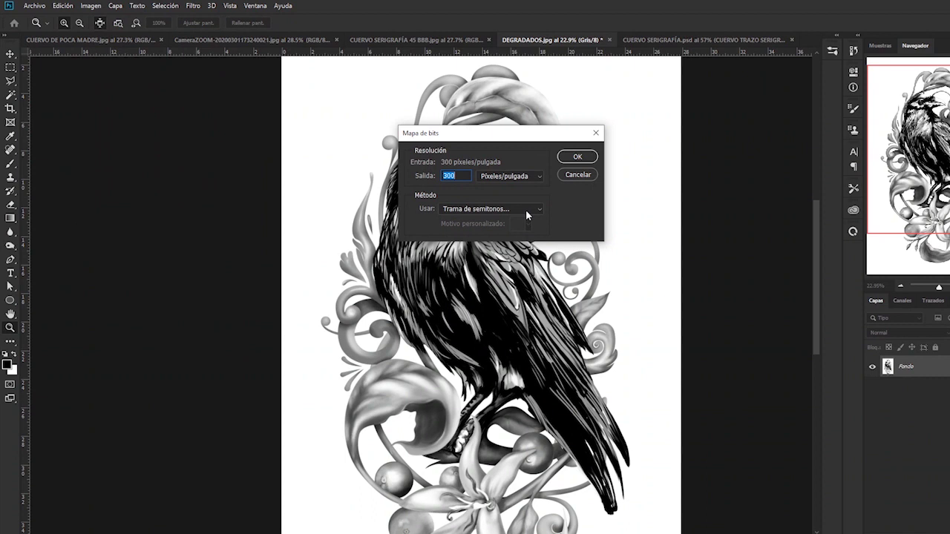
{"action": "key", "text": "Return"}
{"action": "left_click", "coordinate": [460, 201]}
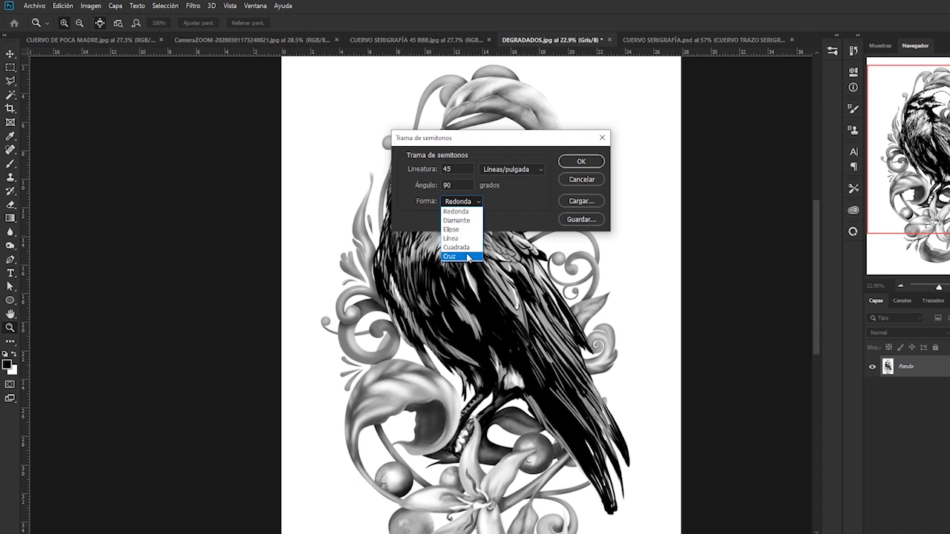
{"action": "left_click", "coordinate": [467, 211]}
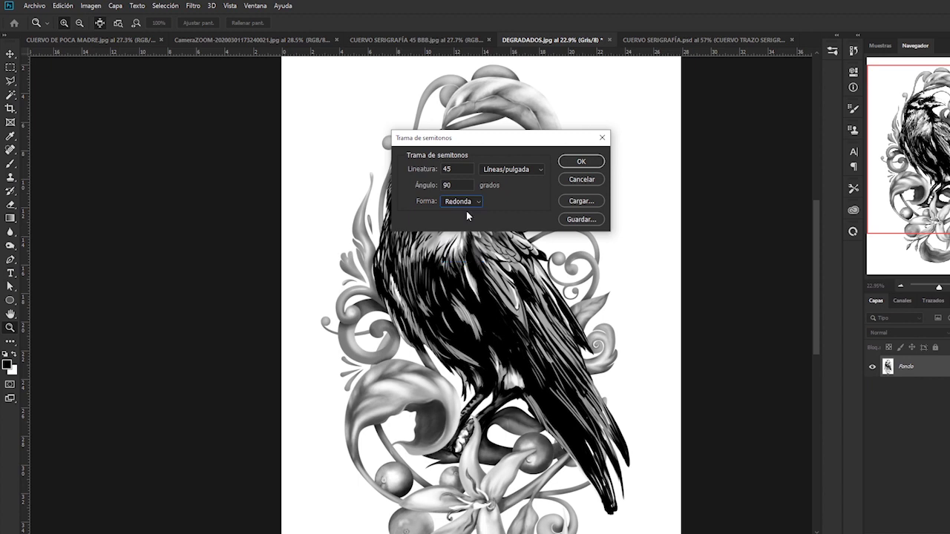
{"action": "key", "text": "shift+Tab"}
{"action": "type", "text": "60"}
{"action": "key", "text": "Return"}
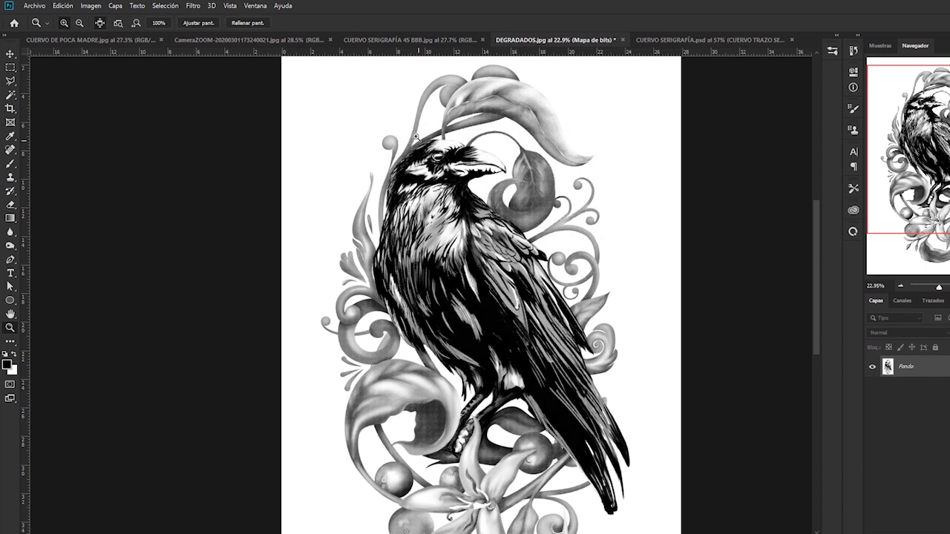
Step: Zoom out and switch to the CUERVO SERIGRAFÍA.psd line-art document
{"action": "scroll", "coordinate": [416, 137], "scroll_direction": "down", "scroll_amount": 1}
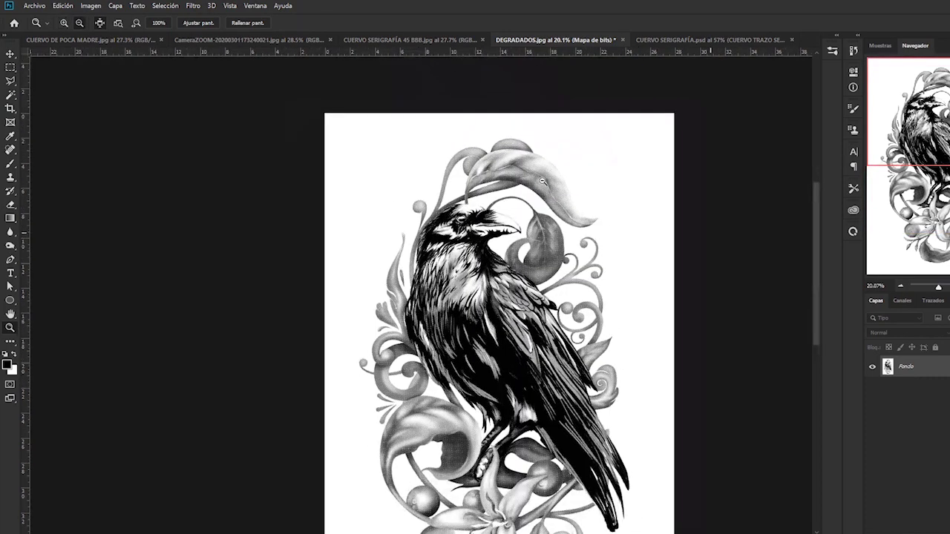
{"action": "scroll", "coordinate": [542, 181], "scroll_direction": "down", "scroll_amount": 1}
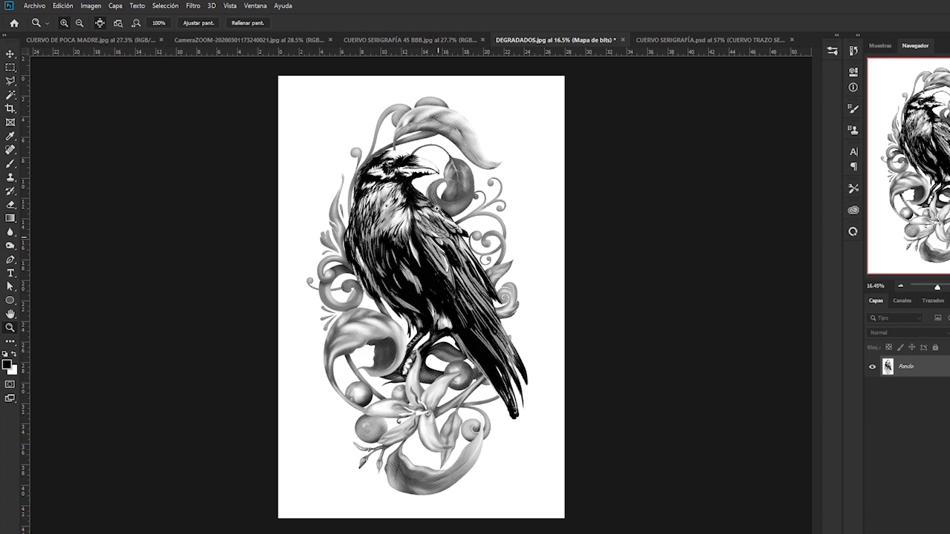
{"action": "key", "text": "ctrl+Tab"}
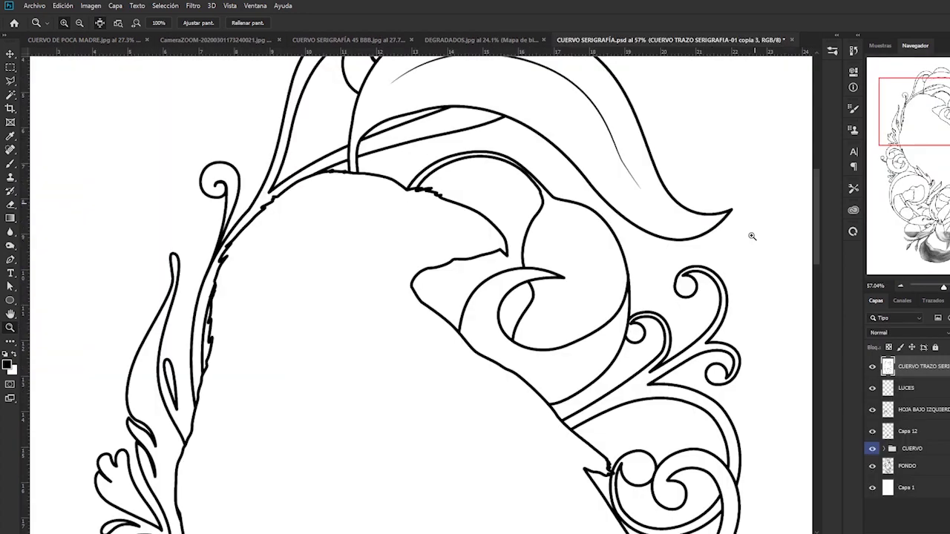
Step: Bring the raven line art into DEGRADADOS.jpg as Capa 1 and zoom in slightly
{"action": "key", "text": "ctrl+shift+Tab"}
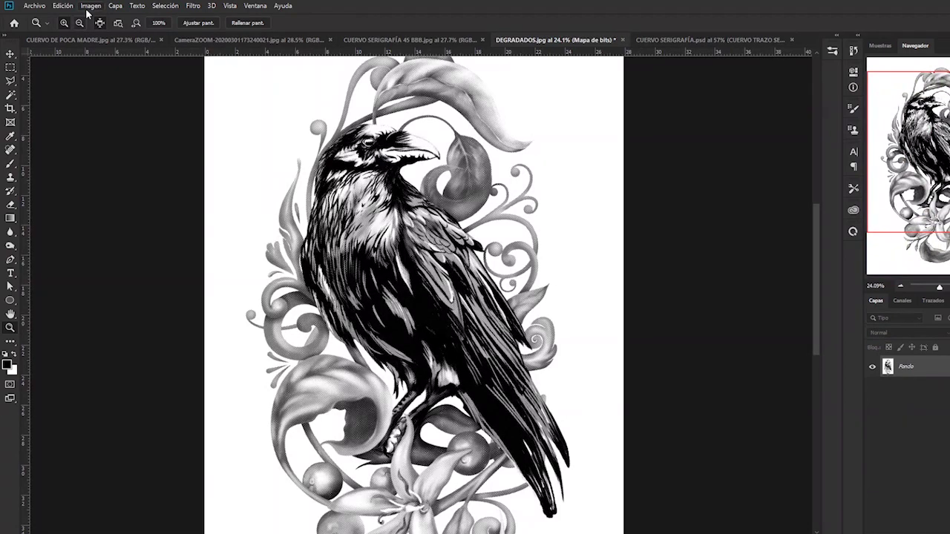
{"action": "left_click", "coordinate": [663, 40]}
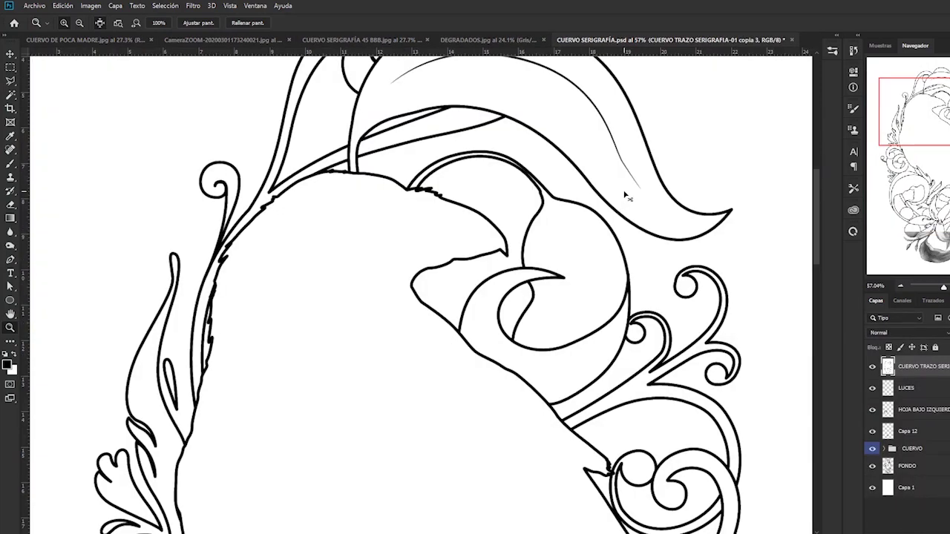
{"action": "key", "text": "ctrl+shift+Tab"}
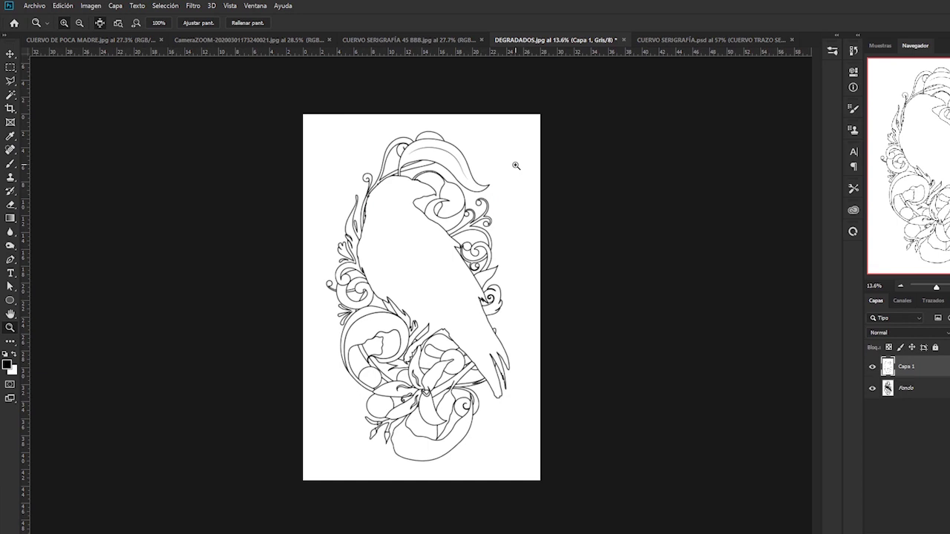
{"action": "key", "text": "ctrl+plus"}
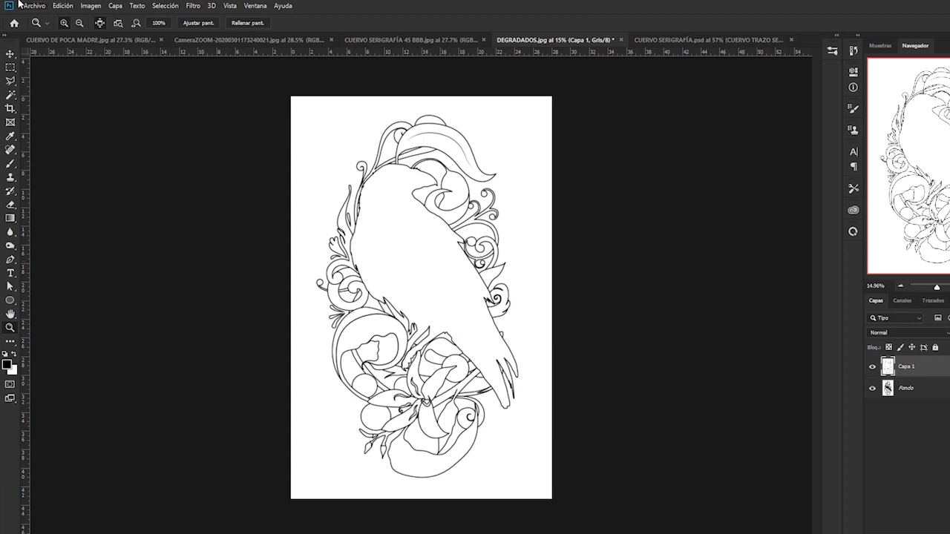
{"action": "key", "text": "m"}
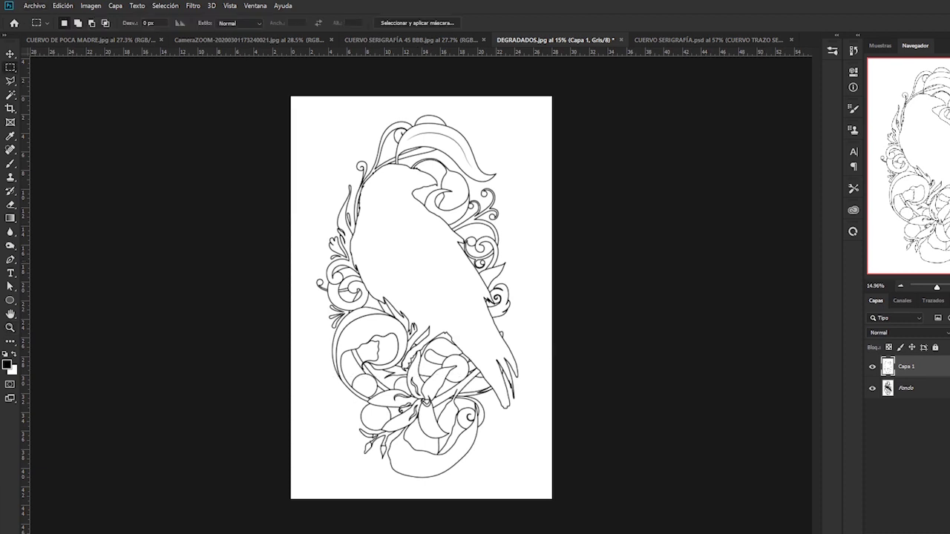
Step: Copy and clear the line art, paste it into Quick Mask, and exit to get a line selection
{"action": "left_click", "coordinate": [63, 6]}
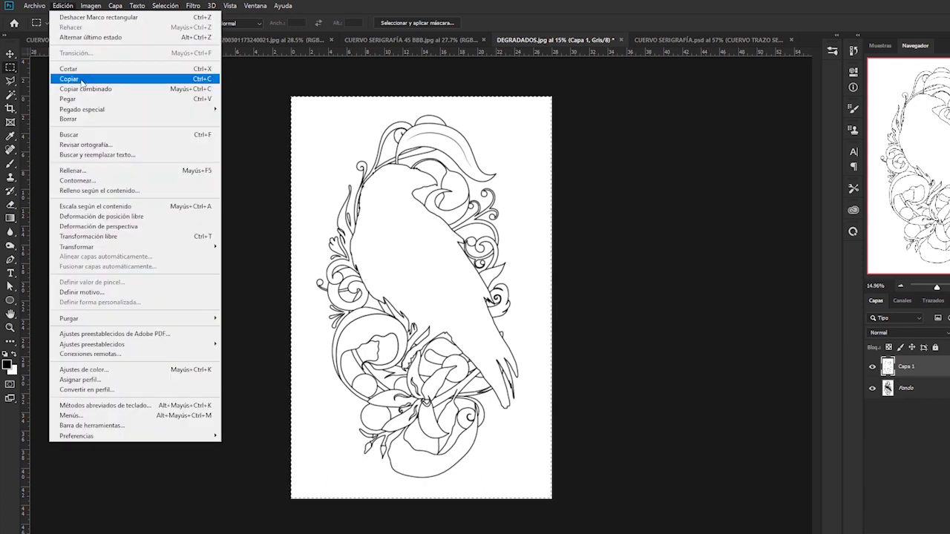
{"action": "left_click", "coordinate": [82, 80]}
{"action": "key", "text": "ctrl+x"}
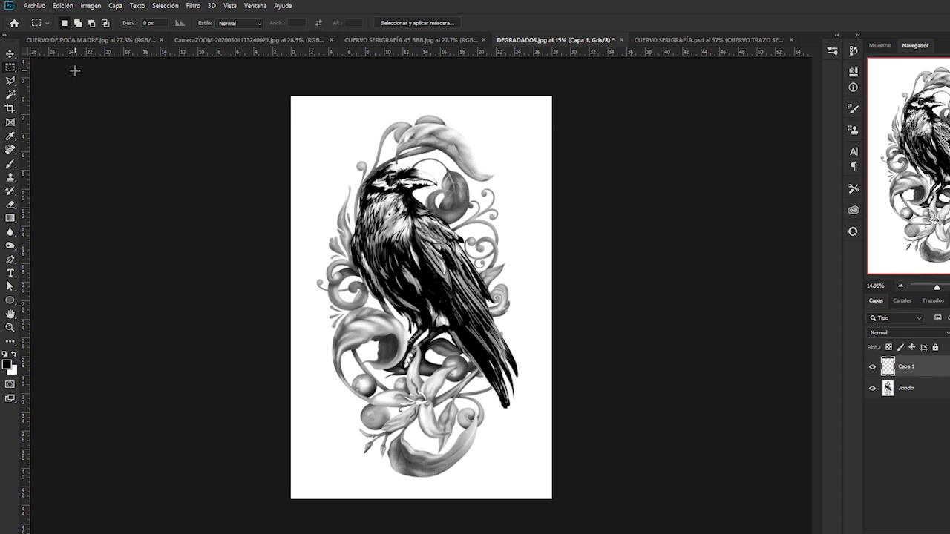
{"action": "left_click", "coordinate": [10, 385]}
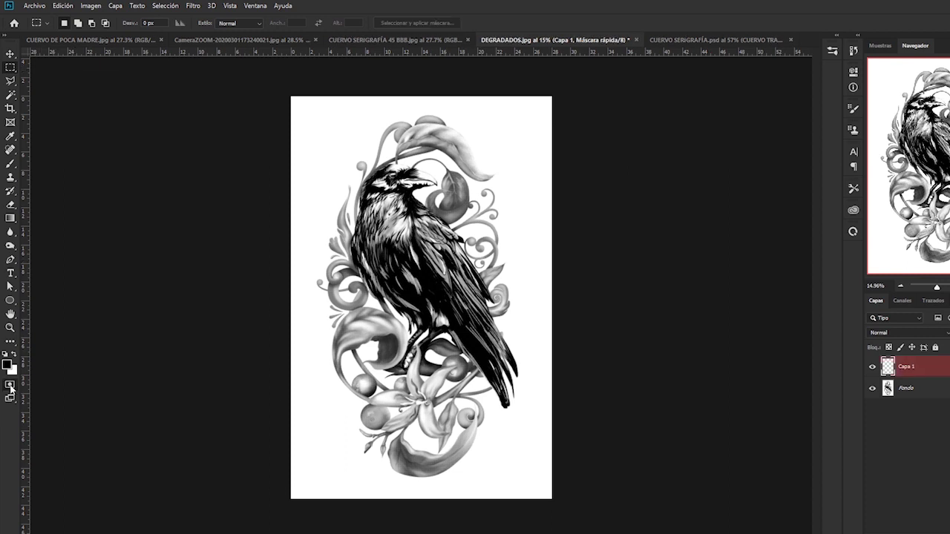
{"action": "left_click", "coordinate": [63, 5]}
{"action": "left_click", "coordinate": [89, 99]}
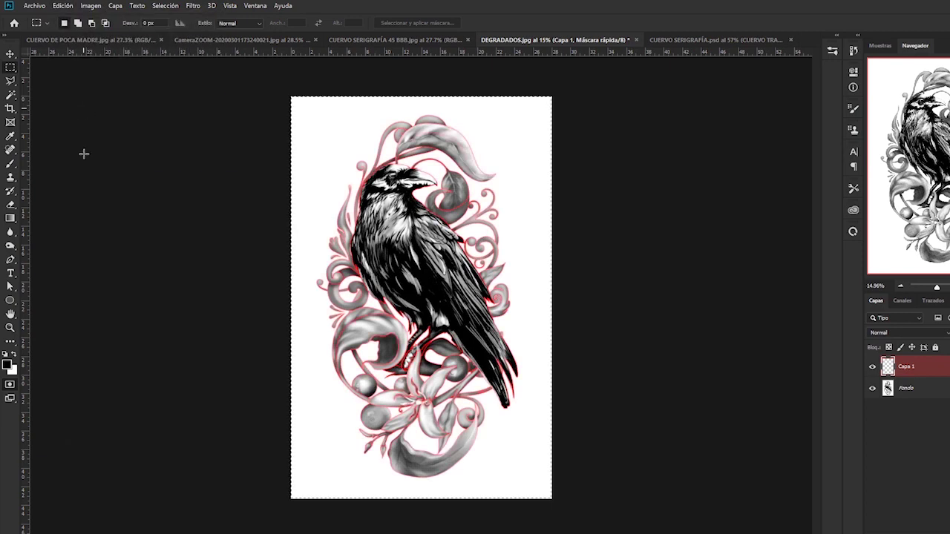
{"action": "key", "text": "q"}
Step: Fill the line-art selection on Capa 1 with the foreground colour (Color frontal)
{"action": "left_click", "coordinate": [63, 6]}
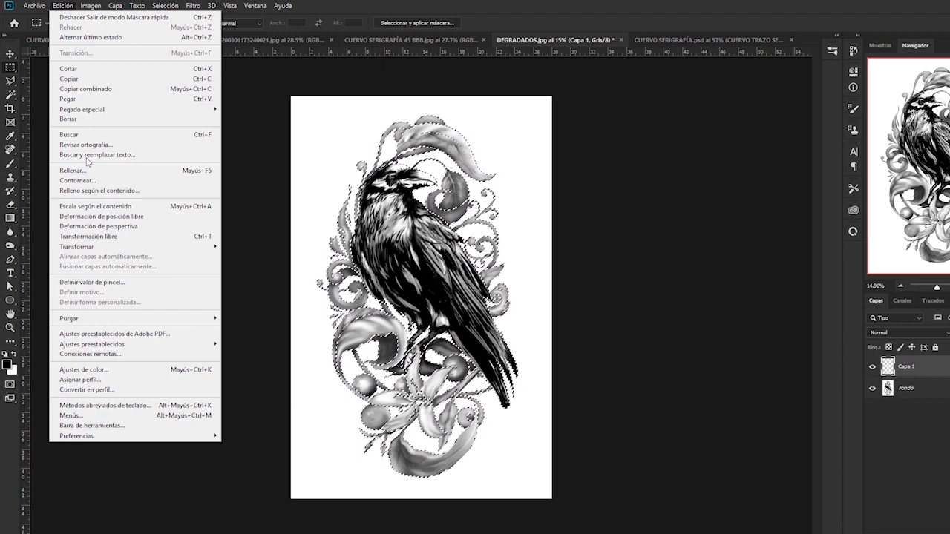
{"action": "left_click", "coordinate": [73, 170]}
{"action": "left_click", "coordinate": [677, 146]}
{"action": "left_click", "coordinate": [681, 157]}
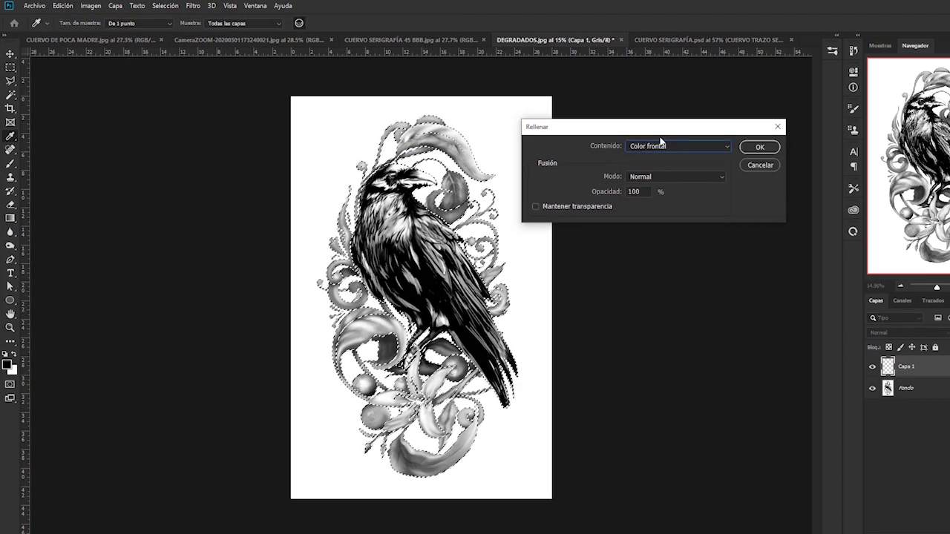
{"action": "key", "text": "Return"}
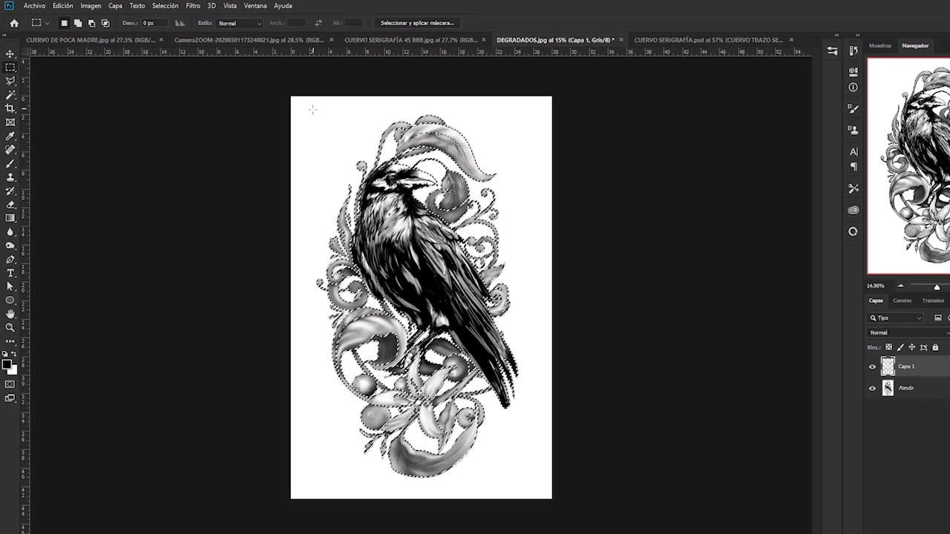
{"action": "scroll", "coordinate": [400, 157], "scroll_direction": "up", "scroll_amount": 5}
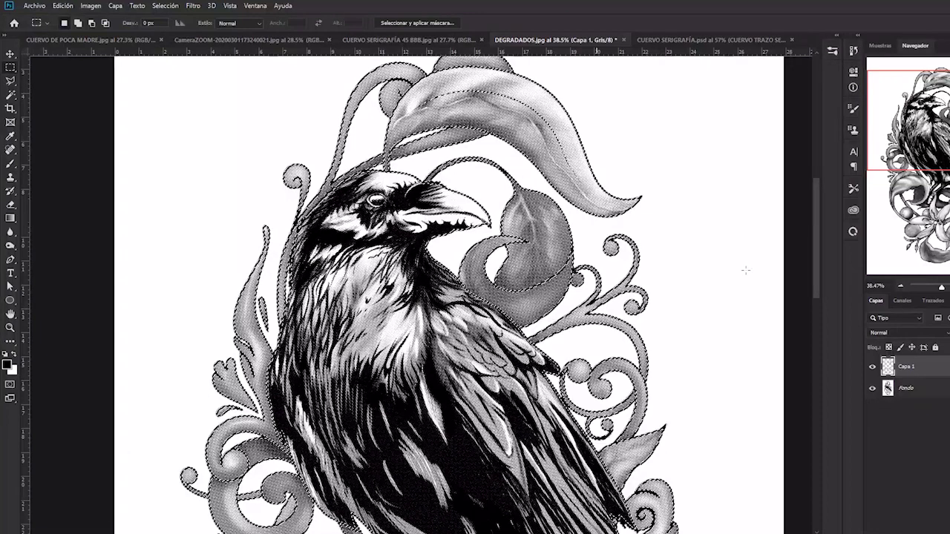
Step: Toggle Fondo and Capa 1 visibility and zoom around the flowers to inspect dots and lines
{"action": "left_click", "coordinate": [872, 388]}
{"action": "left_click", "coordinate": [873, 388]}
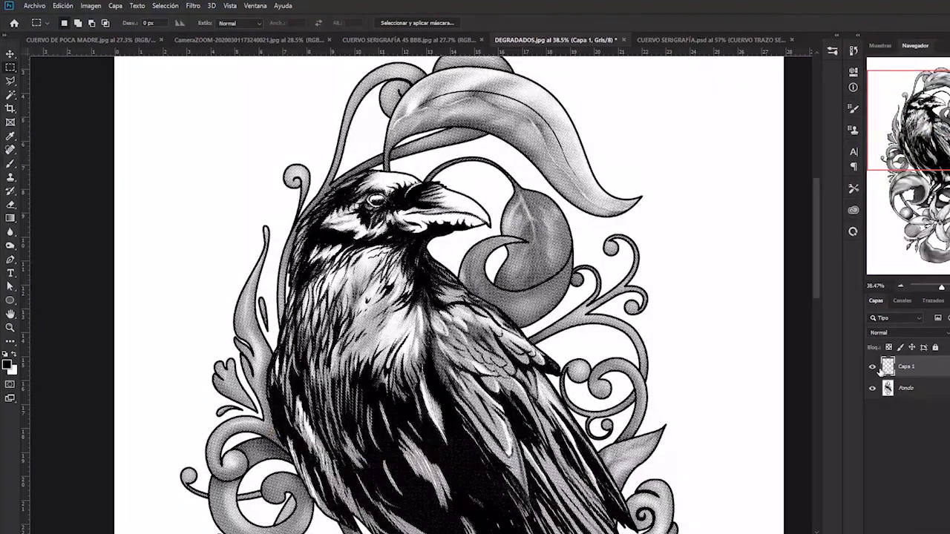
{"action": "left_click", "coordinate": [873, 365]}
{"action": "scroll", "coordinate": [445, 297], "scroll_direction": "down", "scroll_amount": 5}
{"action": "scroll", "coordinate": [389, 214], "scroll_direction": "up", "scroll_amount": 3}
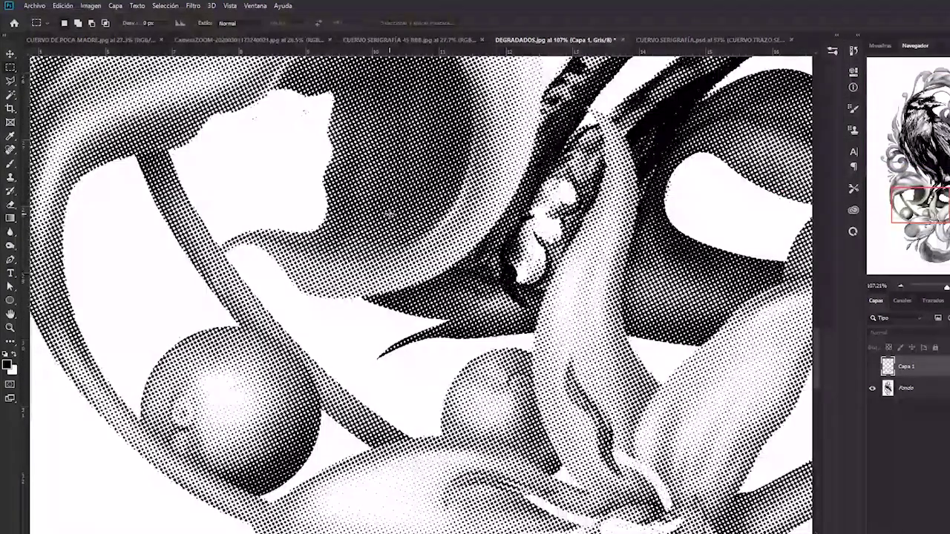
{"action": "scroll", "coordinate": [421, 295], "scroll_direction": "up", "scroll_amount": 3}
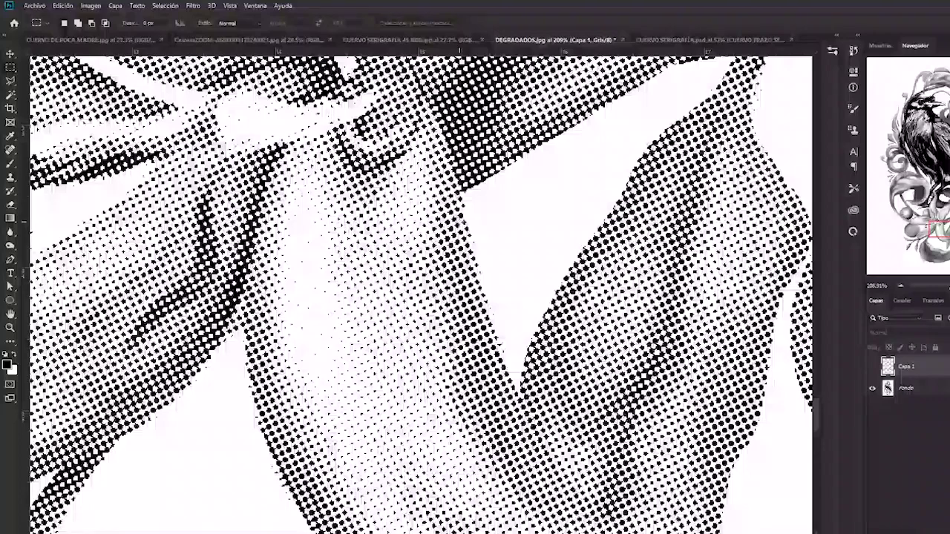
{"action": "key", "text": "ctrl+minus"}
{"action": "key", "text": "ctrl+minus"}
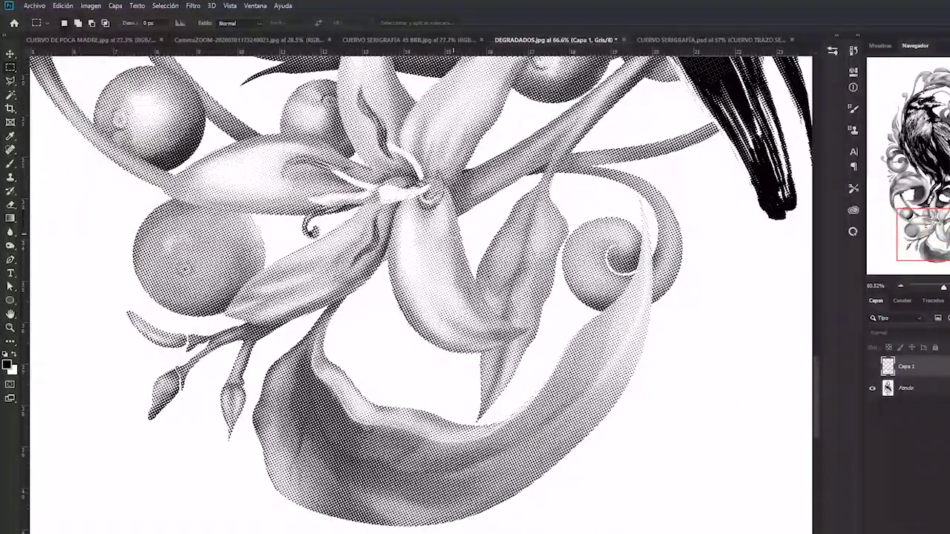
{"action": "scroll", "coordinate": [657, 331], "scroll_direction": "down", "scroll_amount": 2}
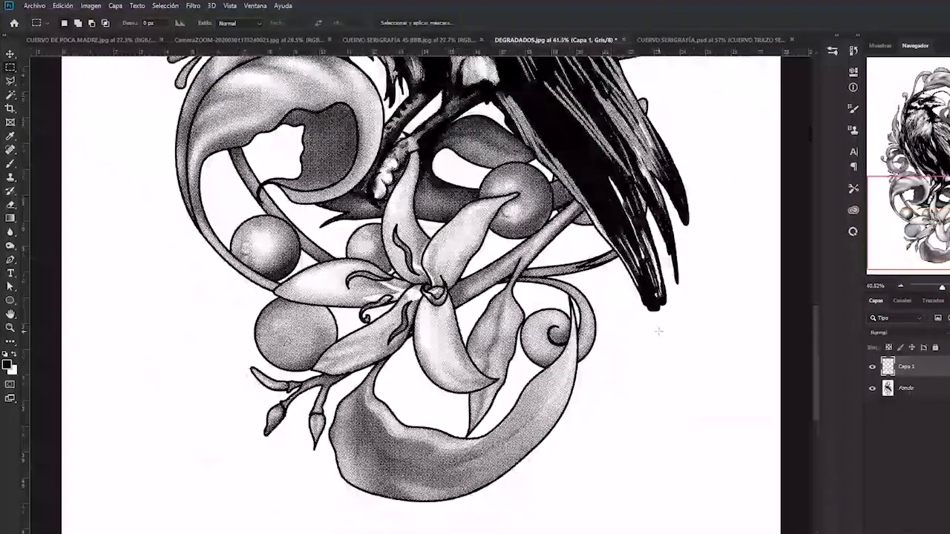
{"action": "scroll", "coordinate": [658, 331], "scroll_direction": "down", "scroll_amount": 2}
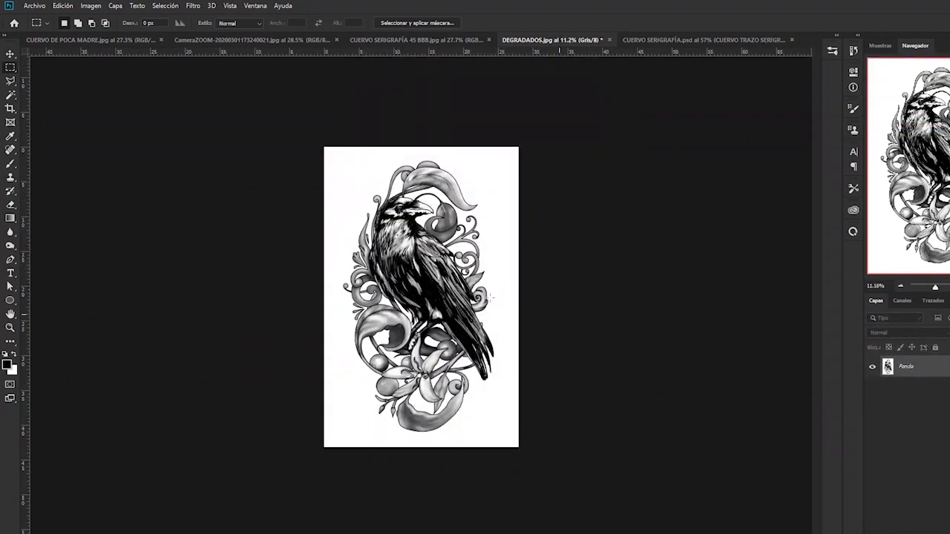
{"action": "left_click_drag", "start_coordinate": [935, 287], "coordinate": [938, 286]}
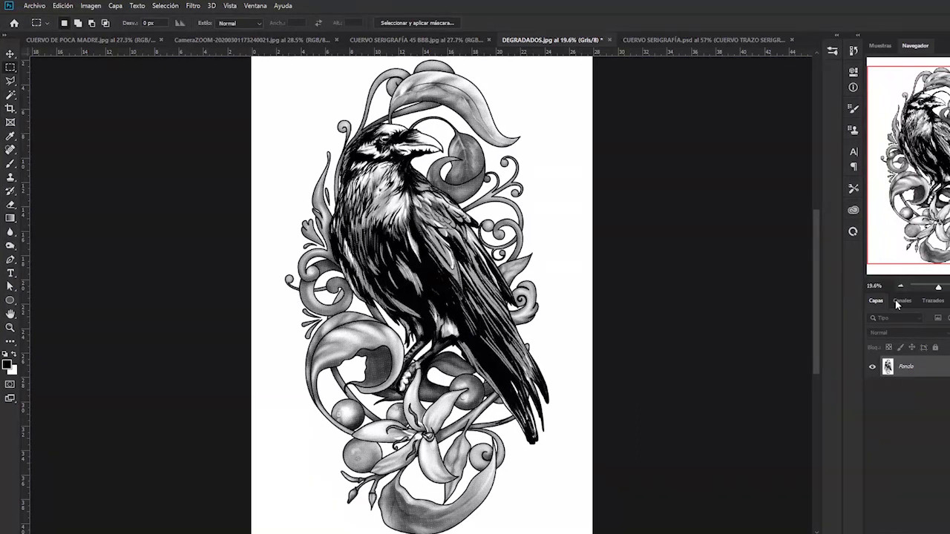
Step: Convert DEGRADADOS.jpg to CMYK Color mode
{"action": "left_click", "coordinate": [91, 6]}
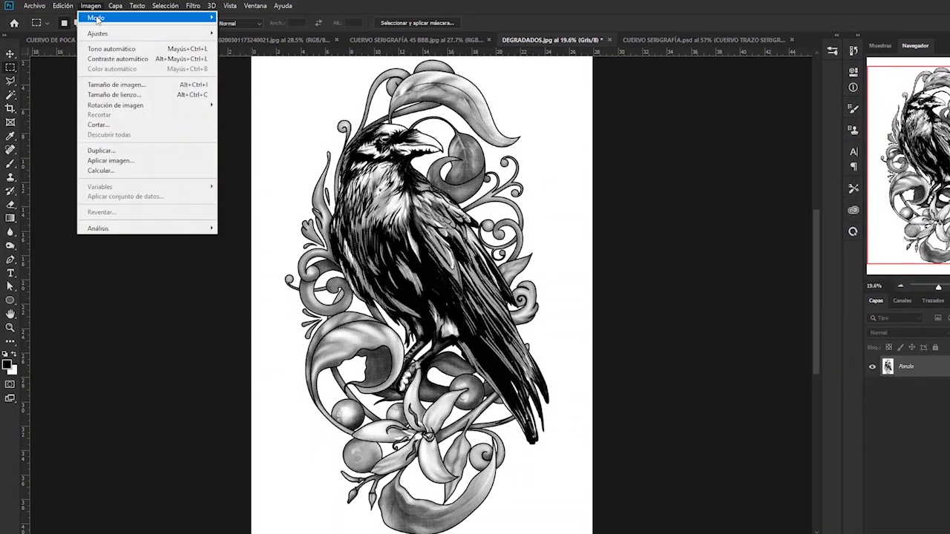
{"action": "mouse_move", "coordinate": [96, 17]}
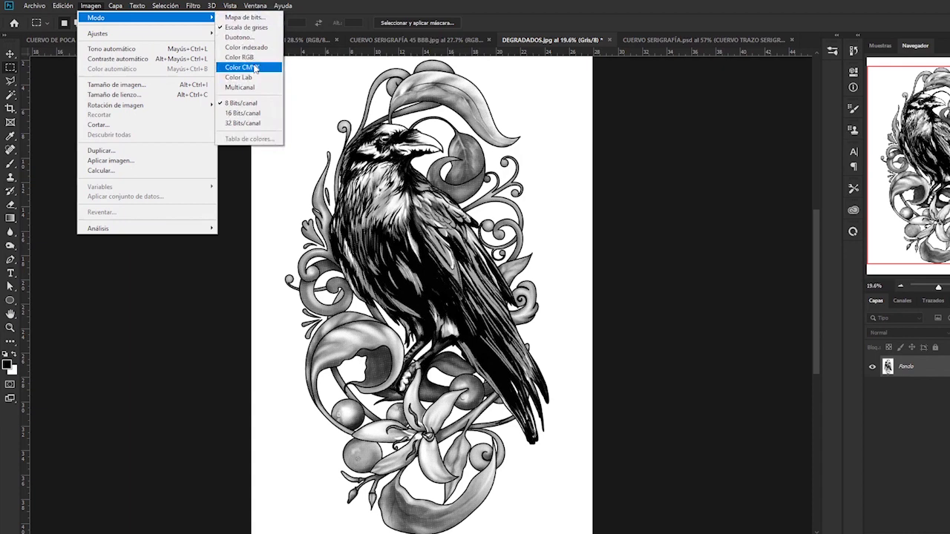
{"action": "left_click", "coordinate": [255, 67]}
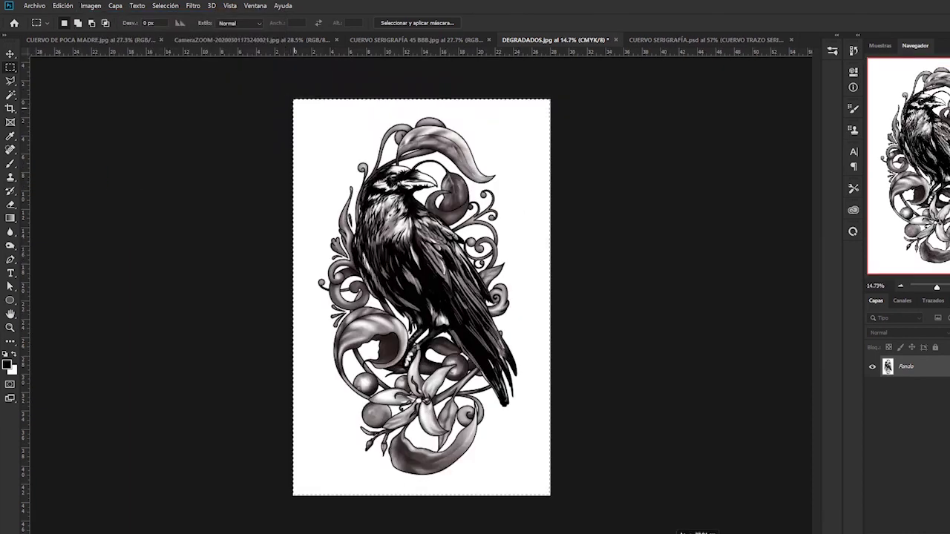
{"action": "key", "text": "BackSpace"}
Step: Cut the entire raven artwork from the canvas, leaving it blank white
{"action": "key", "text": "ctrl+d"}
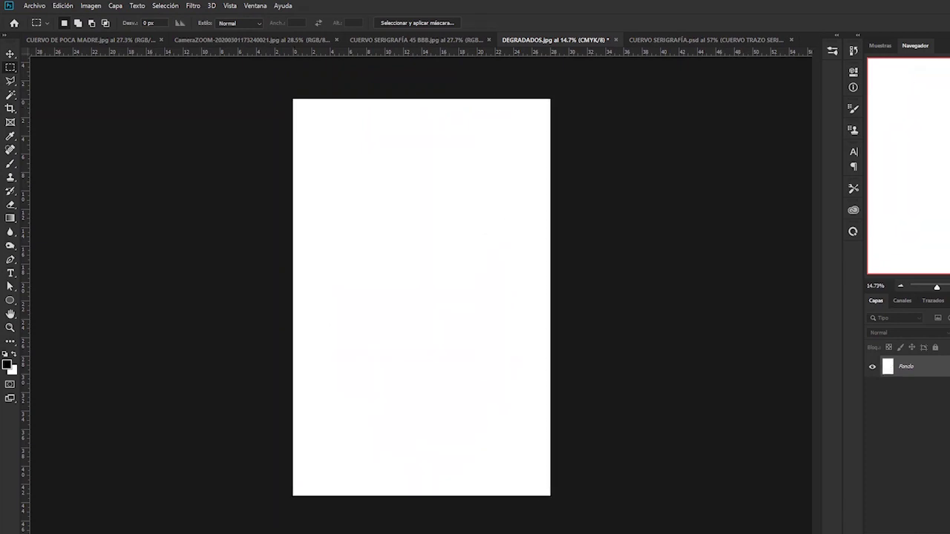
{"action": "key", "text": "ctrl+z"}
{"action": "key", "text": "ctrl+z"}
{"action": "left_click", "coordinate": [63, 5]}
{"action": "left_click", "coordinate": [88, 68]}
{"action": "left_click", "coordinate": [903, 301]}
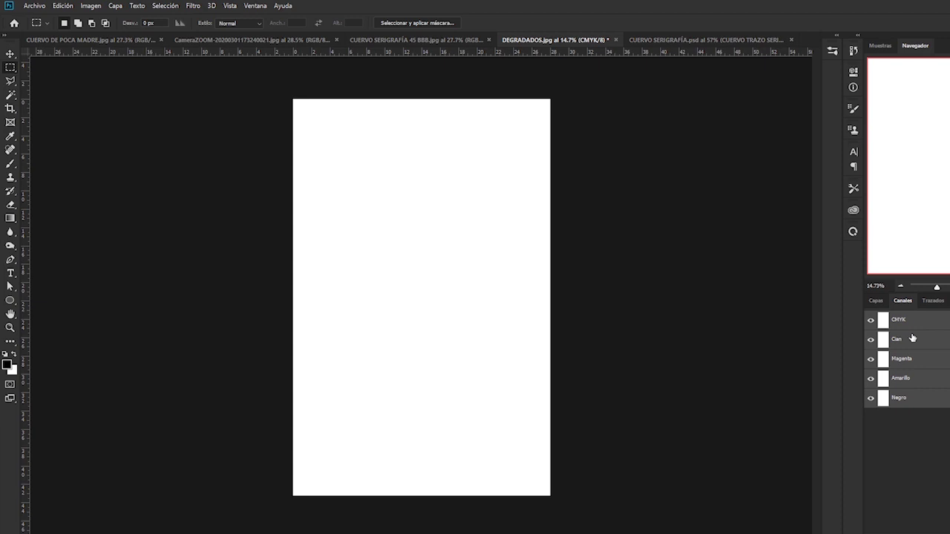
Step: View the Cian, Magenta, Amarillo and Negro channels in turn, undo the clearing, and return to the CMYK composite
{"action": "left_click", "coordinate": [911, 340]}
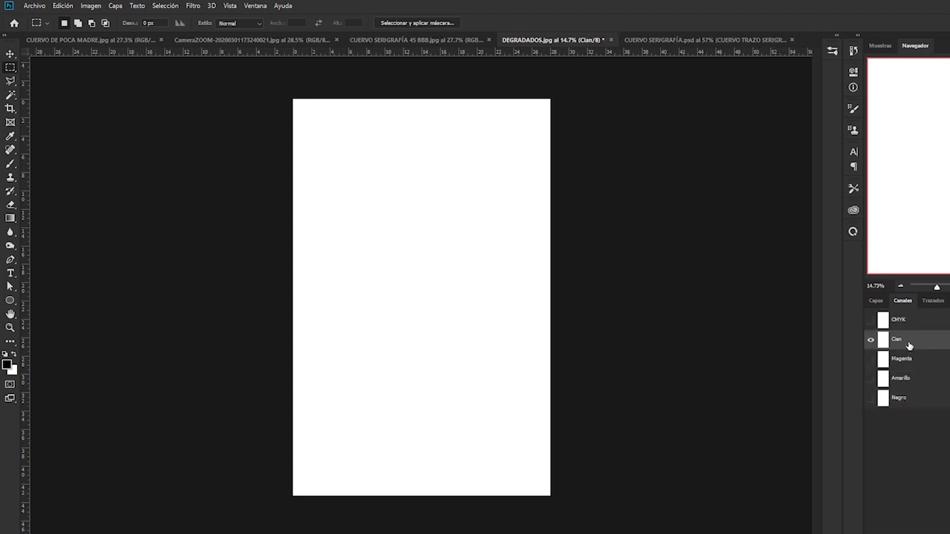
{"action": "left_click", "coordinate": [914, 322]}
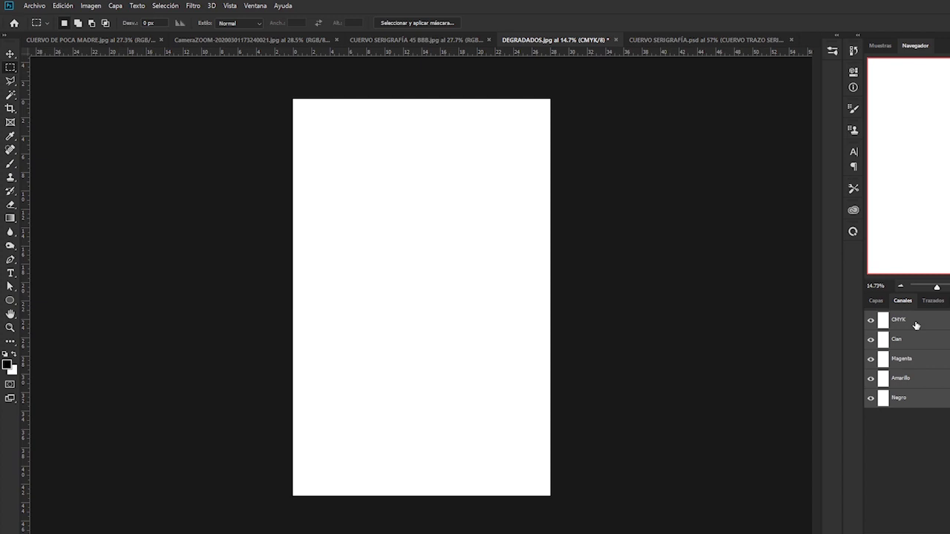
{"action": "key", "text": "ctrl+3"}
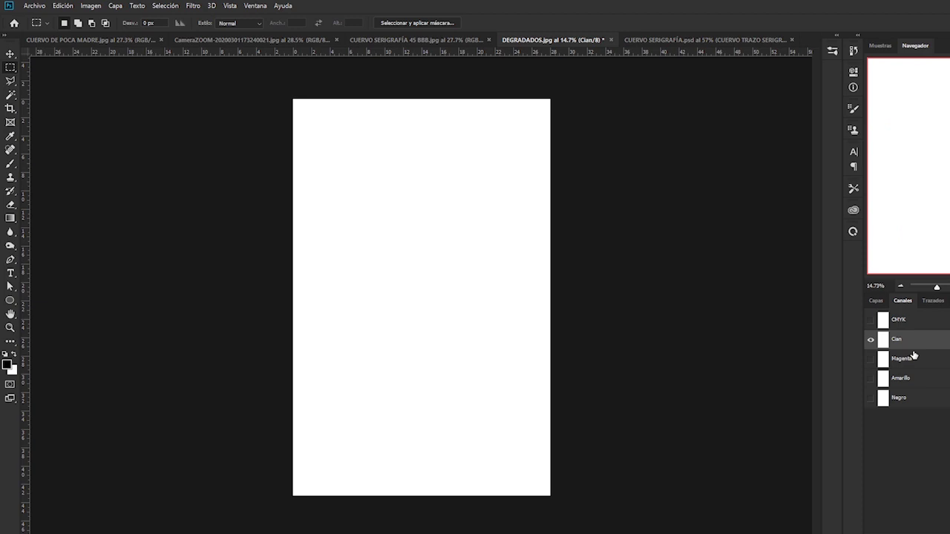
{"action": "left_click", "coordinate": [914, 358]}
{"action": "key", "text": "ctrl+a"}
{"action": "key", "text": "Delete"}
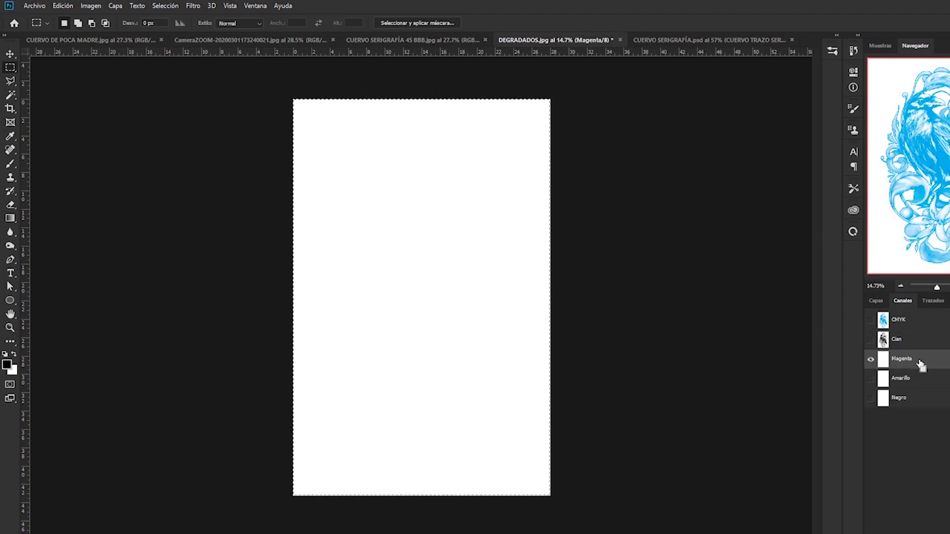
{"action": "left_click", "coordinate": [919, 379]}
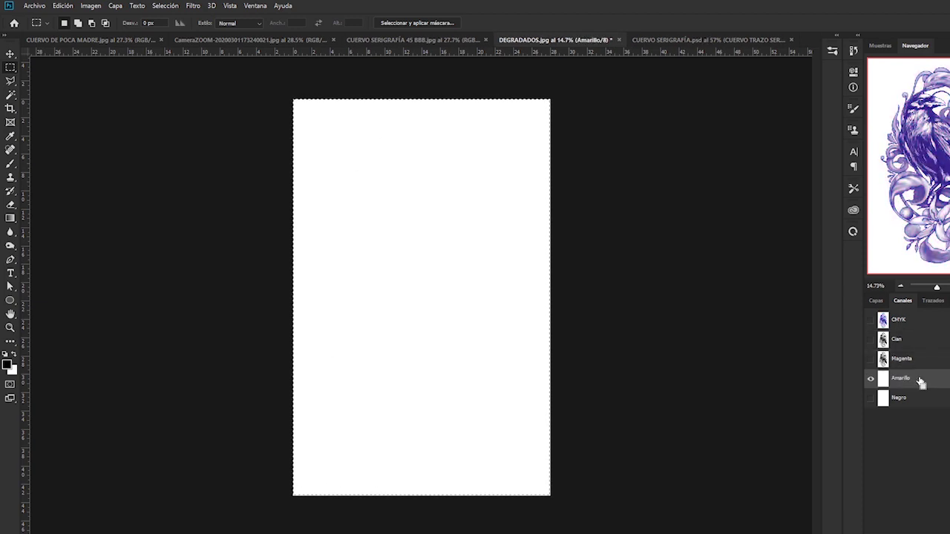
{"action": "key", "text": "ctrl+z"}
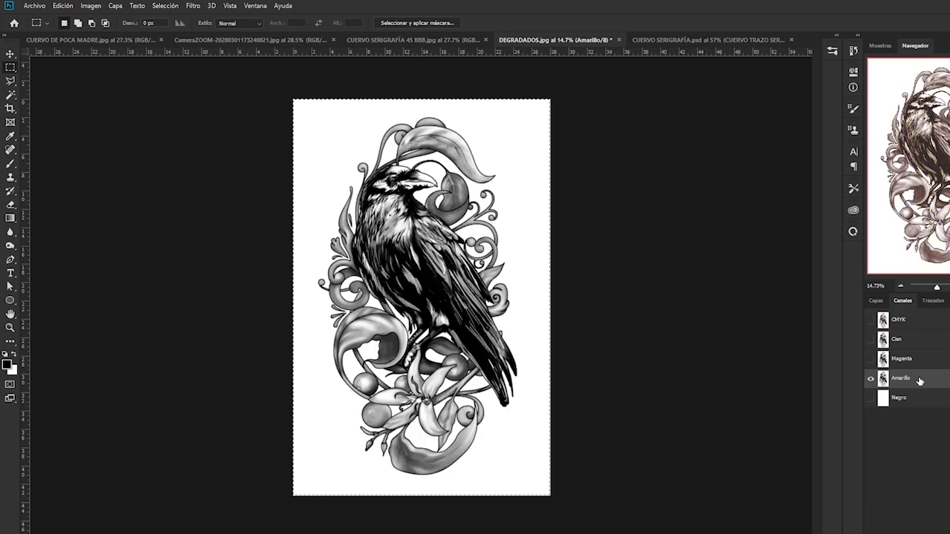
{"action": "left_click", "coordinate": [925, 399]}
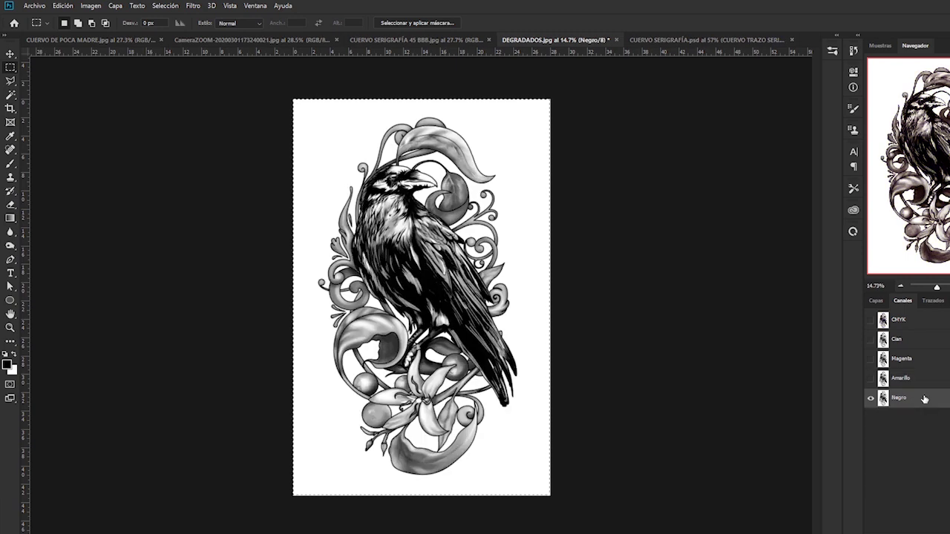
{"action": "left_click", "coordinate": [926, 322]}
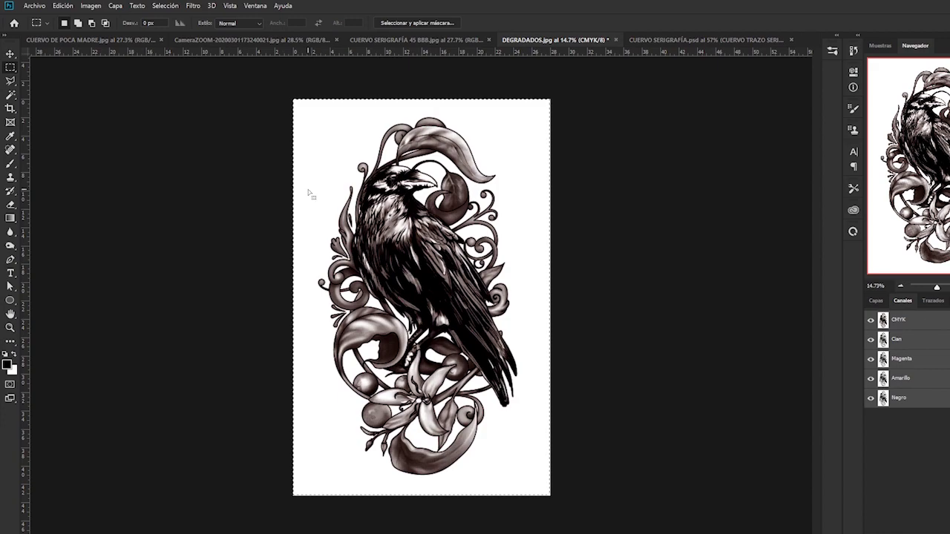
Step: Zoom into the raven's head and beak, switch to the Capas panel, and fit the image with Ctrl+0
{"action": "key", "text": "z"}
{"action": "left_click_drag", "start_coordinate": [331, 165], "coordinate": [558, 357]}
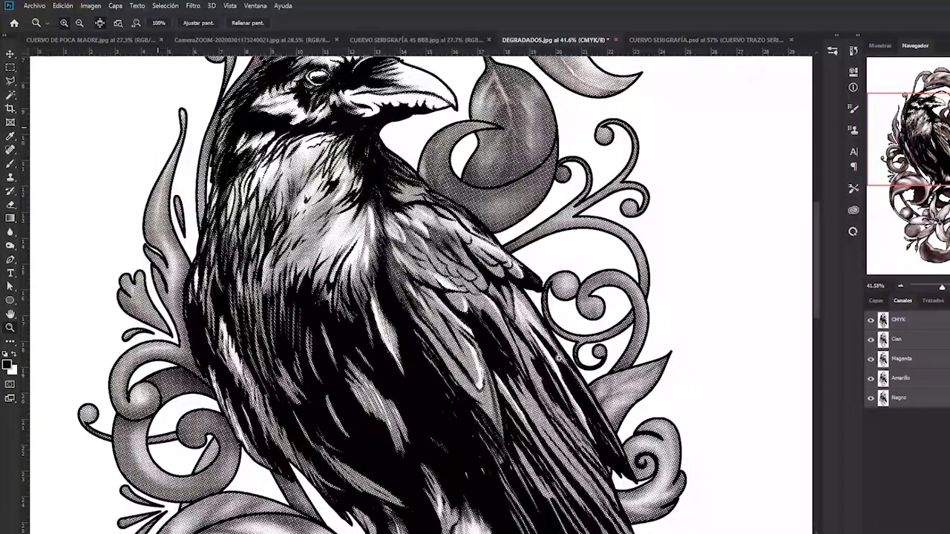
{"action": "left_click_drag", "start_coordinate": [558, 357], "coordinate": [460, 279]}
{"action": "scroll", "coordinate": [460, 279], "scroll_direction": "up", "scroll_amount": 2}
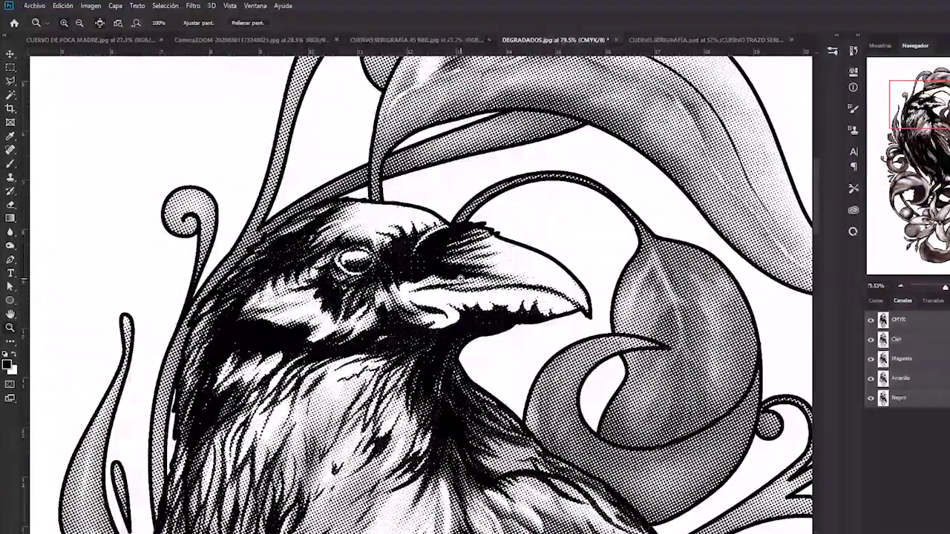
{"action": "scroll", "coordinate": [460, 279], "scroll_direction": "up", "scroll_amount": 1}
{"action": "left_click", "coordinate": [876, 301]}
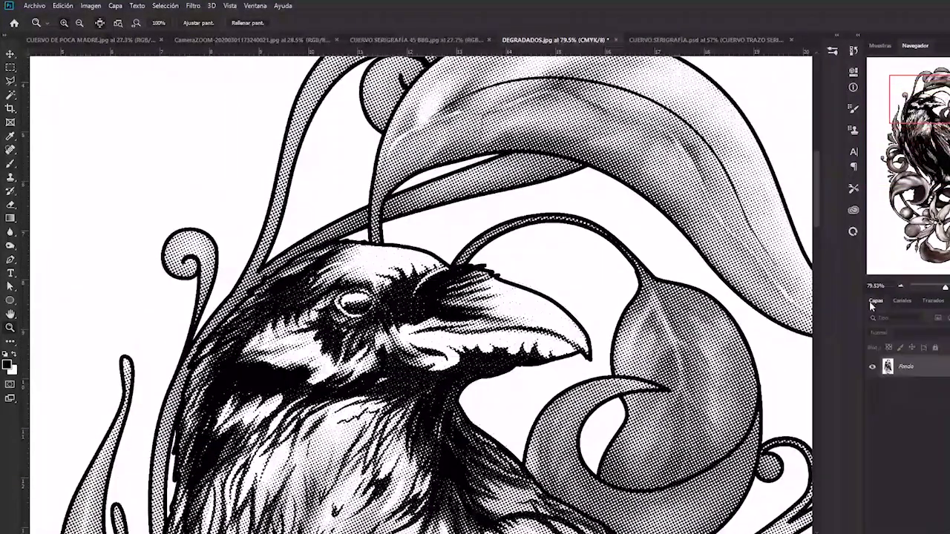
{"action": "scroll", "coordinate": [537, 302], "scroll_direction": "up", "scroll_amount": 1}
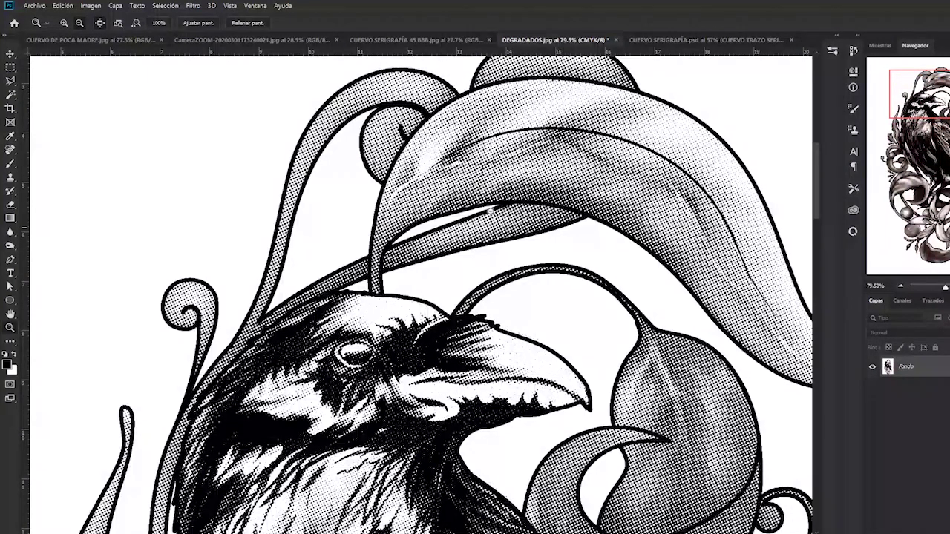
{"action": "key", "text": "ctrl+0"}
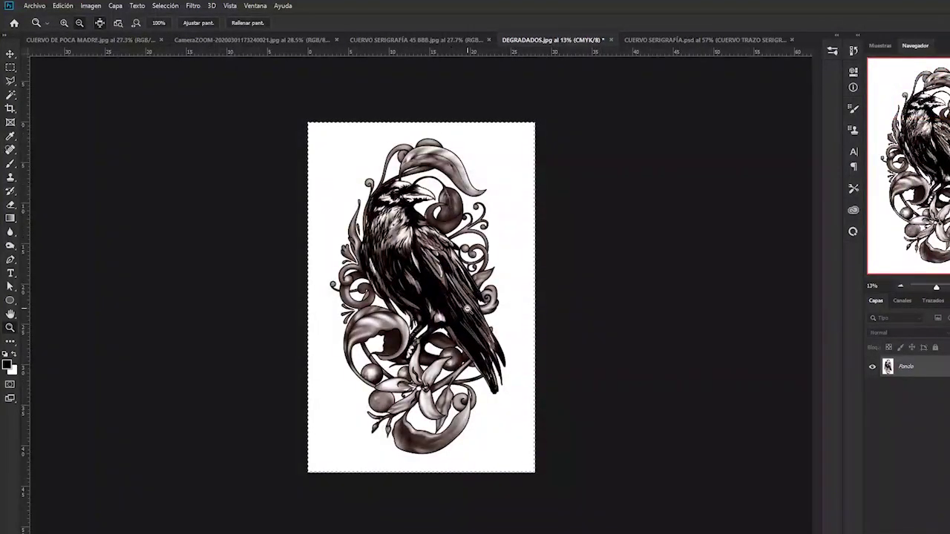
Step: Switch to CUERVO SERIGRAFÍA 45 BBB and zoom in on the raven's head
{"action": "scroll", "coordinate": [468, 307], "scroll_direction": "up", "scroll_amount": 1}
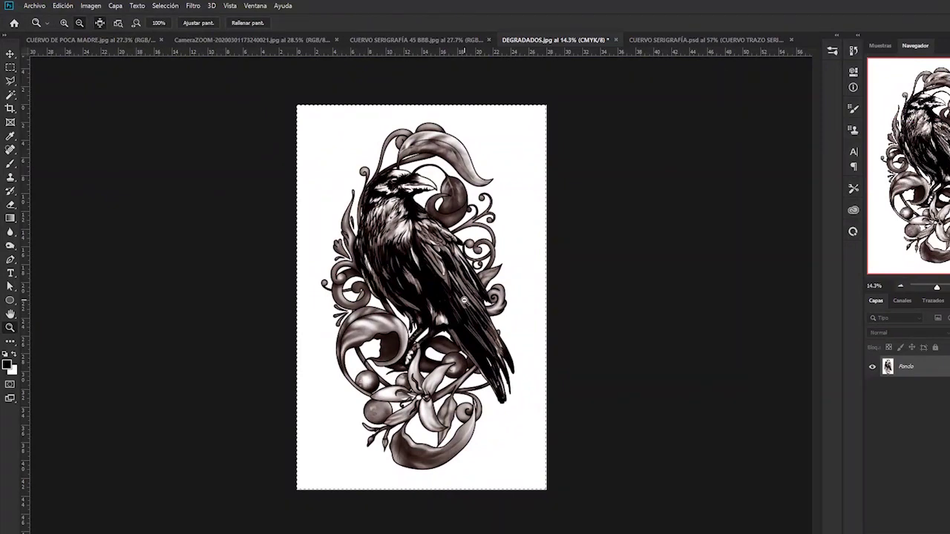
{"action": "scroll", "coordinate": [464, 300], "scroll_direction": "up", "scroll_amount": 3}
{"action": "key", "text": "ctrl+shift+Tab"}
{"action": "left_click_drag", "start_coordinate": [300, 74], "coordinate": [546, 238]}
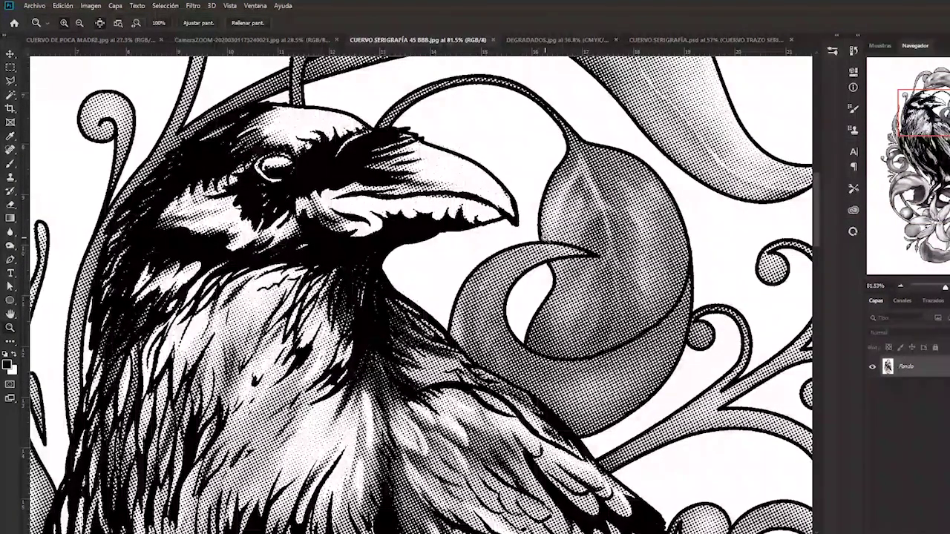
Step: Inspect the halftone dots down to the raven's head and beak, then switch to the fabric-print photo
{"action": "scroll", "coordinate": [542, 246], "scroll_direction": "up", "scroll_amount": 3}
{"action": "scroll", "coordinate": [543, 245], "scroll_direction": "down", "scroll_amount": 2}
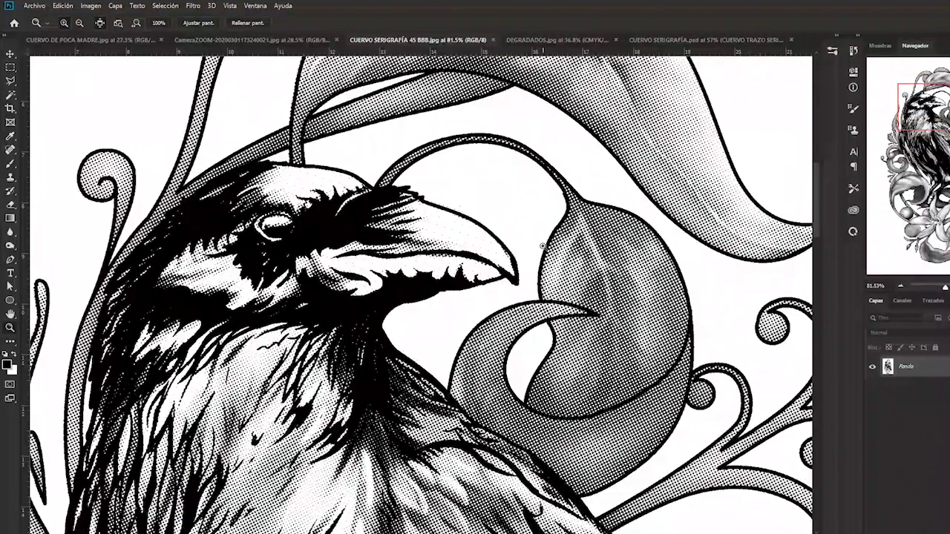
{"action": "scroll", "coordinate": [543, 246], "scroll_direction": "down", "scroll_amount": 10}
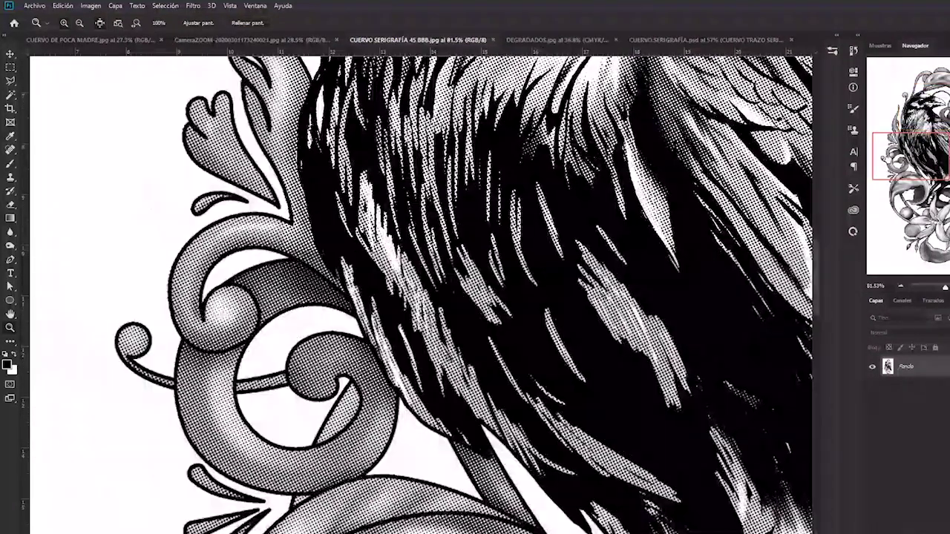
{"action": "scroll", "coordinate": [421, 294], "scroll_direction": "down", "scroll_amount": 5}
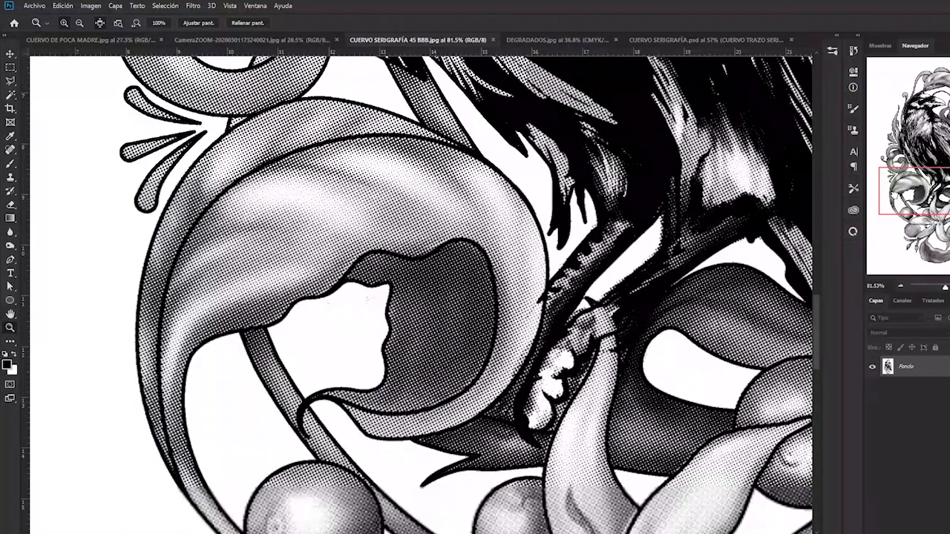
{"action": "scroll", "coordinate": [420, 295], "scroll_direction": "down", "scroll_amount": 5}
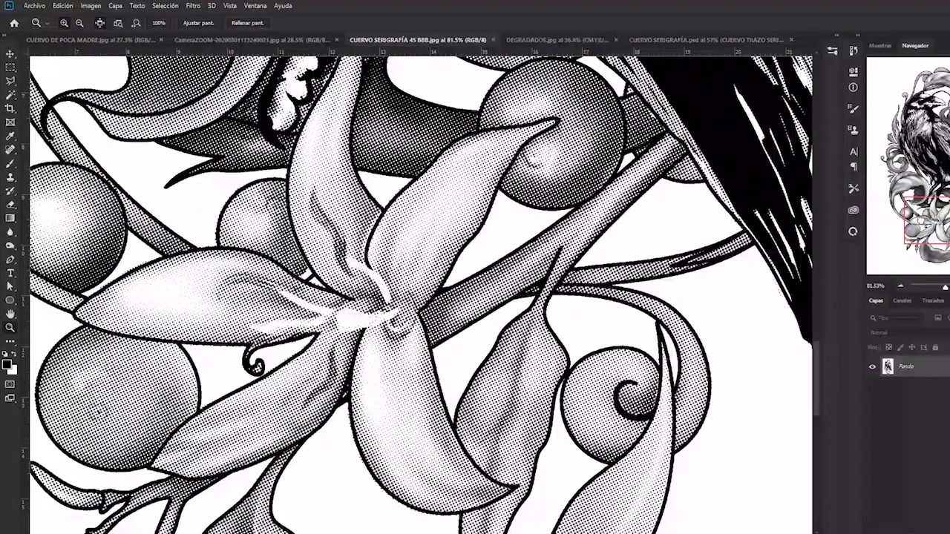
{"action": "scroll", "coordinate": [421, 295], "scroll_direction": "up", "scroll_amount": 5}
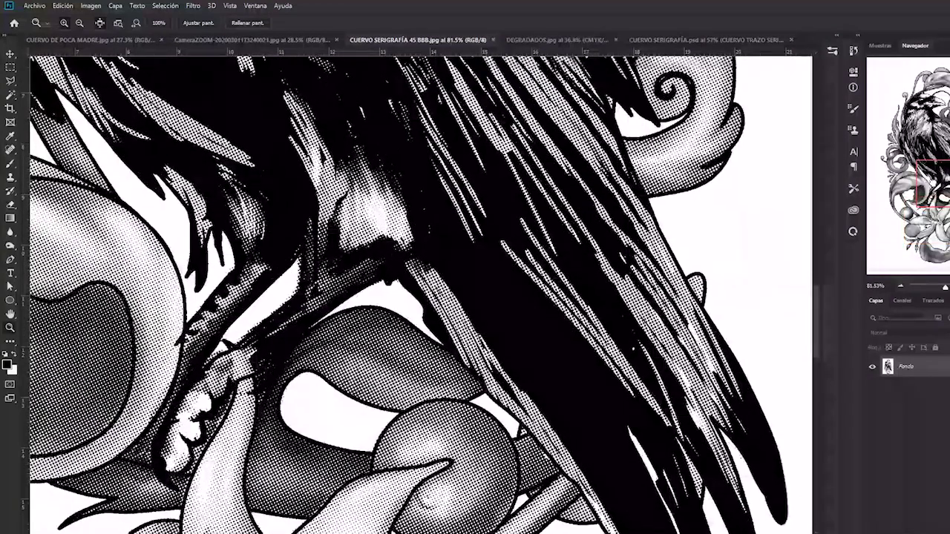
{"action": "scroll", "coordinate": [421, 295], "scroll_direction": "up", "scroll_amount": 5}
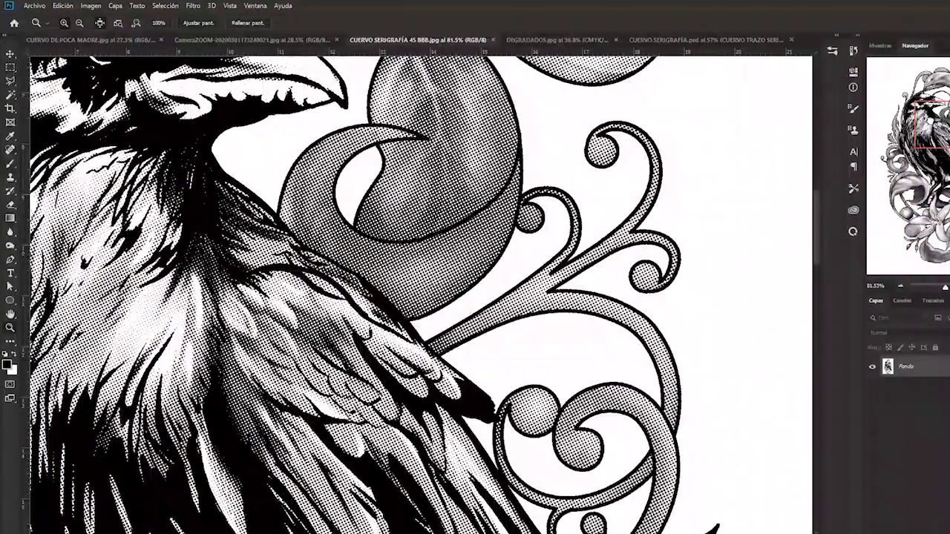
{"action": "scroll", "coordinate": [420, 295], "scroll_direction": "up", "scroll_amount": 5}
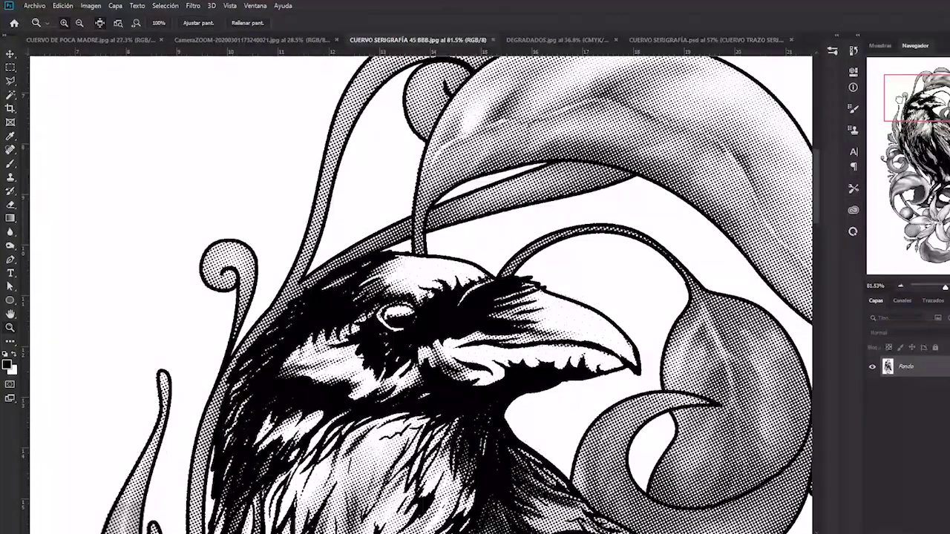
{"action": "key", "text": "ctrl+shift+Tab"}
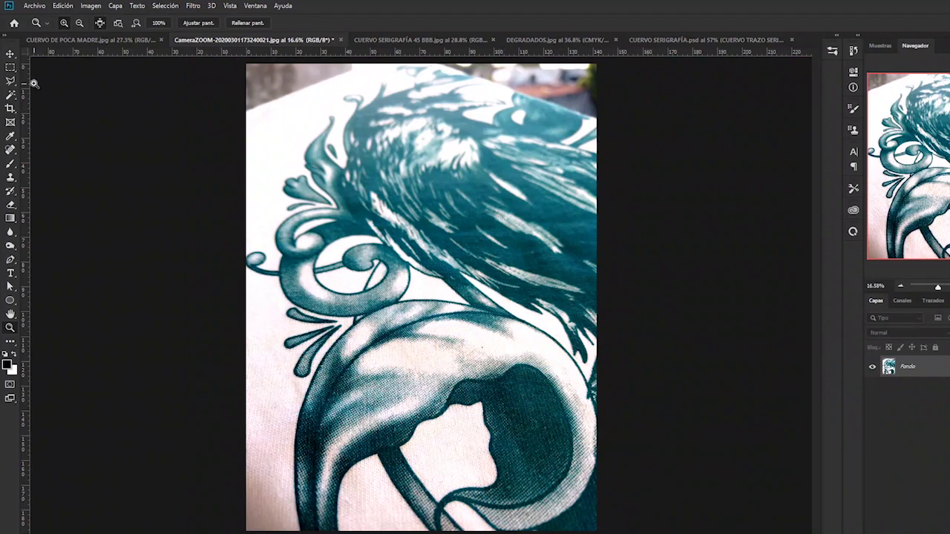
Step: Zoom the fabric print to 38.8% and centre the view on the teal raven's head
{"action": "left_click", "coordinate": [11, 67]}
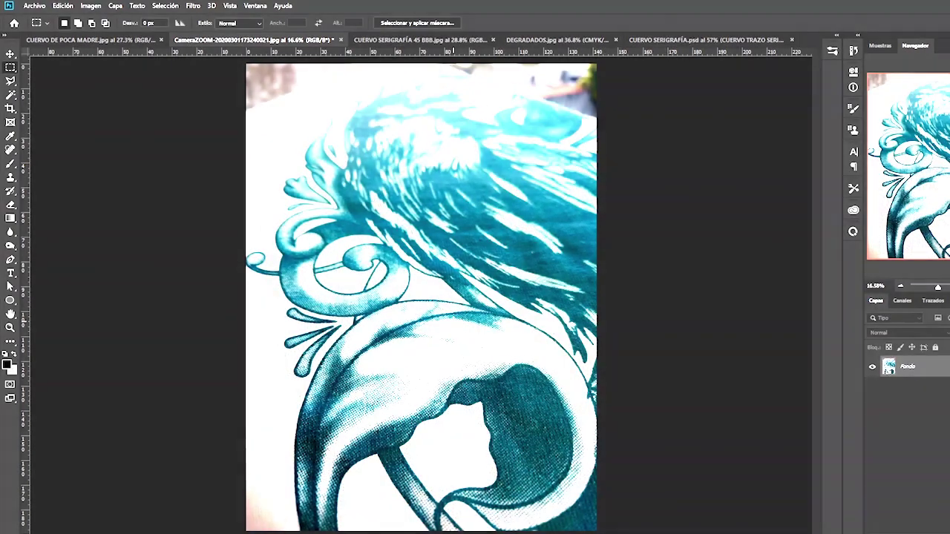
{"action": "scroll", "coordinate": [485, 245], "scroll_direction": "up", "scroll_amount": 5}
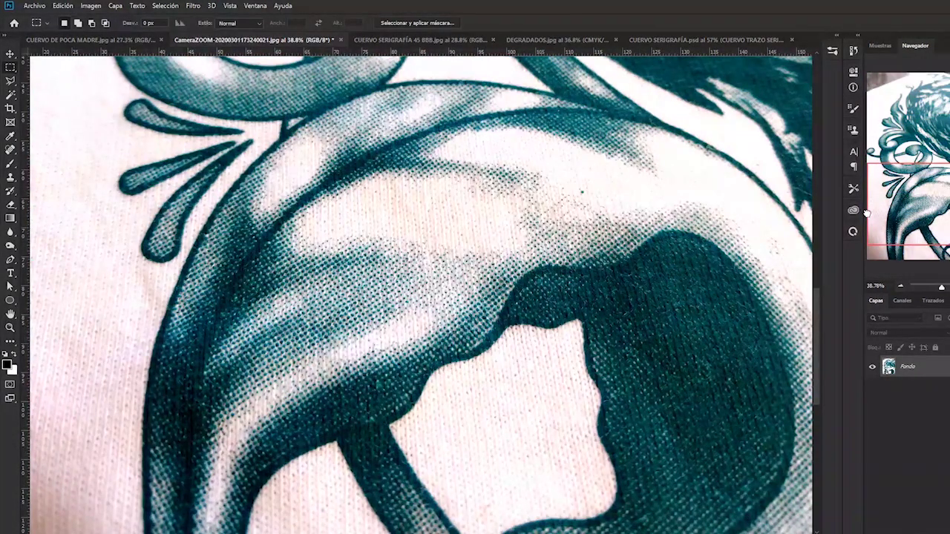
{"action": "left_click", "coordinate": [918, 158]}
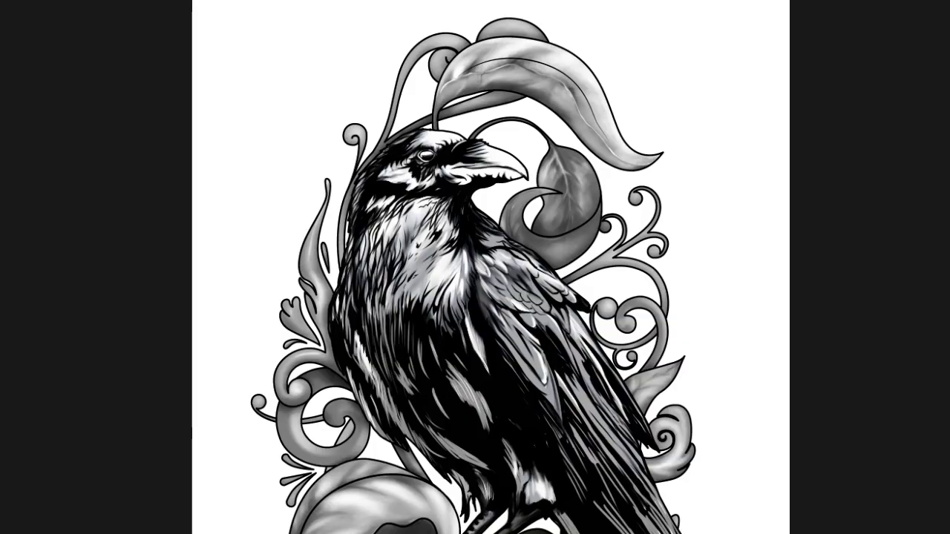
Step: Zoom in on the grey-shaded raven's head, beak and shaded leaves
{"action": "left_click", "coordinate": [448, 214]}
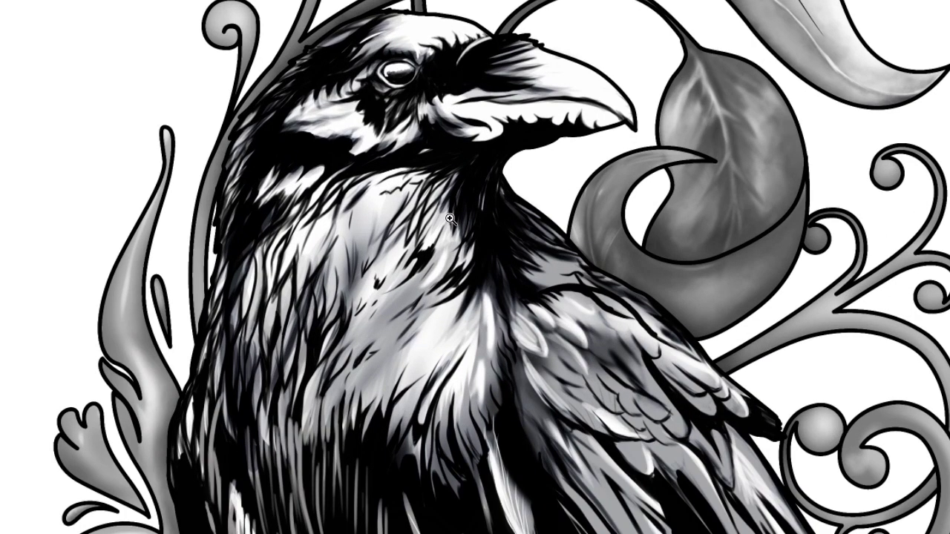
{"action": "scroll", "coordinate": [451, 217], "scroll_direction": "up", "scroll_amount": 2}
{"action": "scroll", "coordinate": [451, 216], "scroll_direction": "up", "scroll_amount": 2}
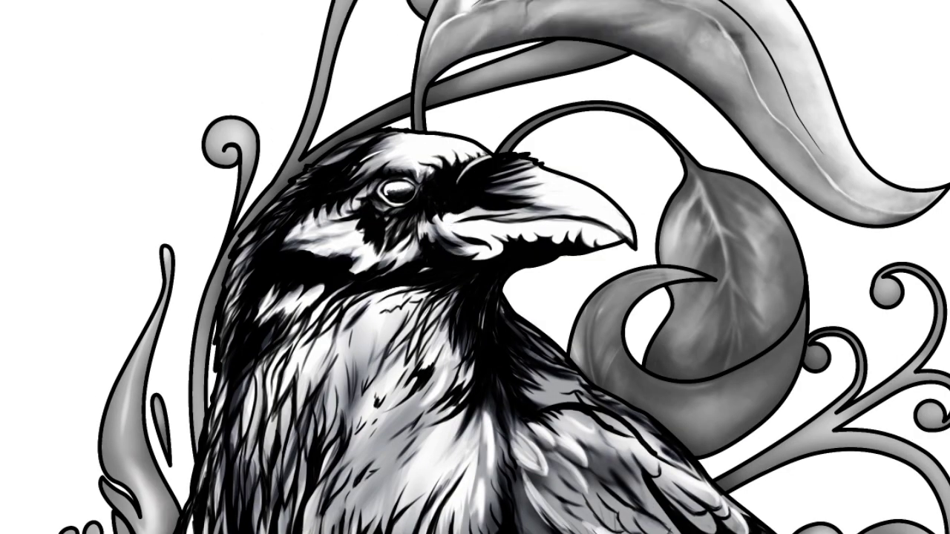